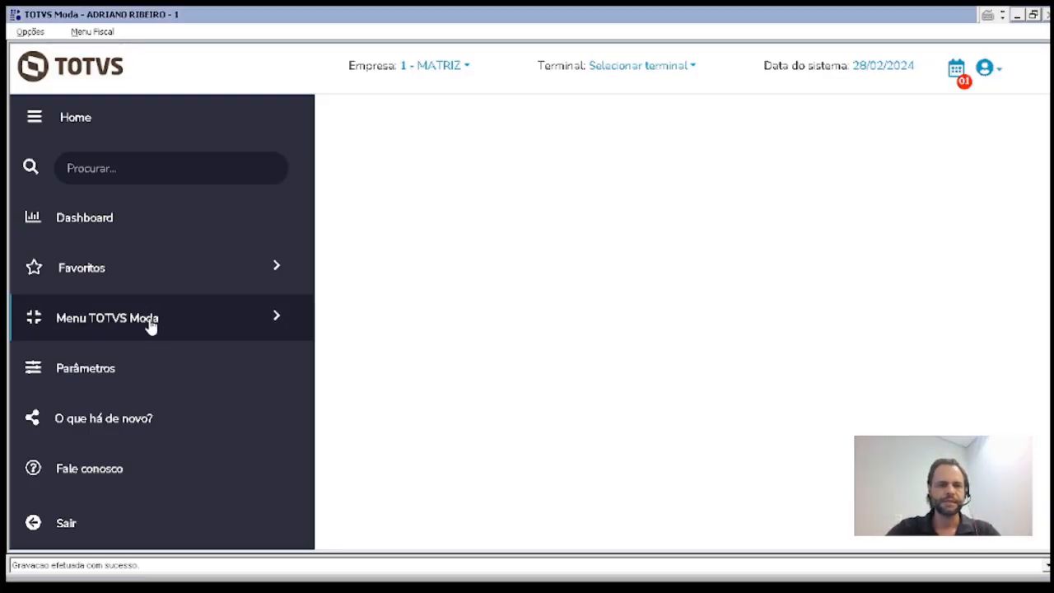
- Open the product query PRDFC019 - Consulta Venda por Dia/Hora and move its window clear of the upper-left corner
left_click(148, 320)
left_click_drag(319, 154, 343, 383)
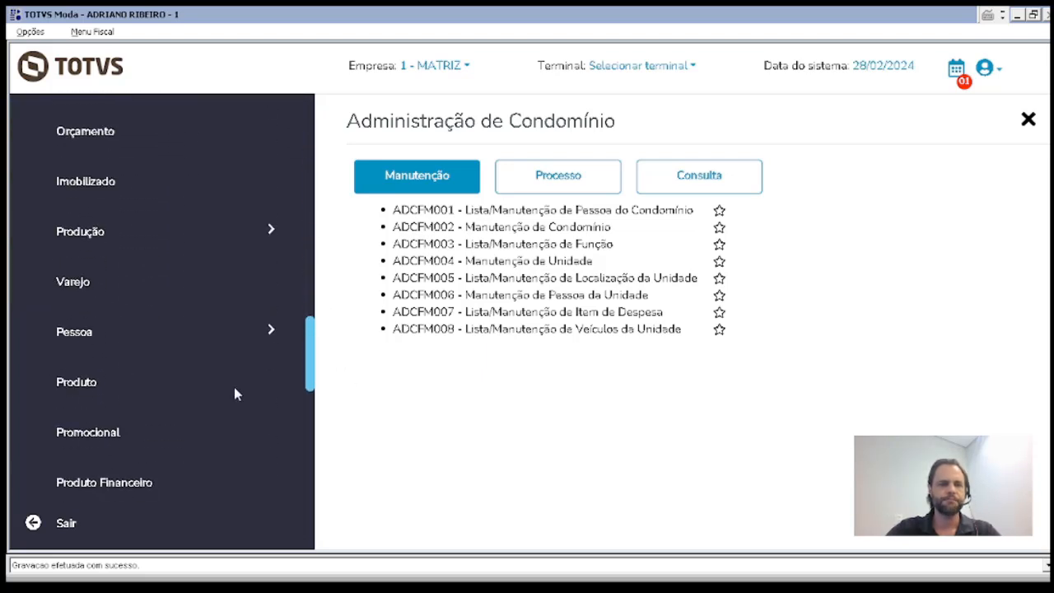
left_click(111, 387)
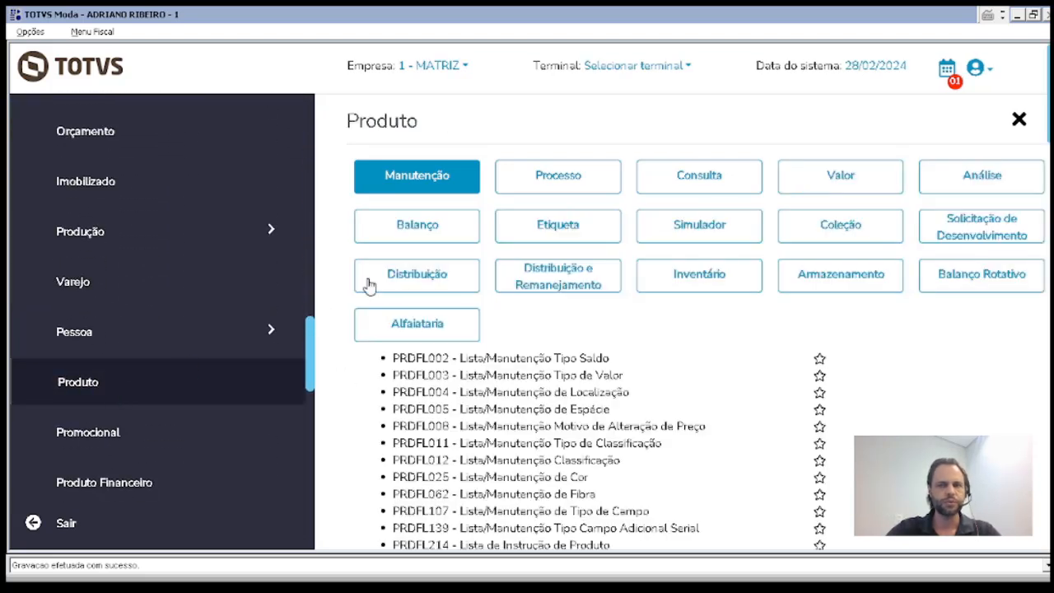
left_click(732, 179)
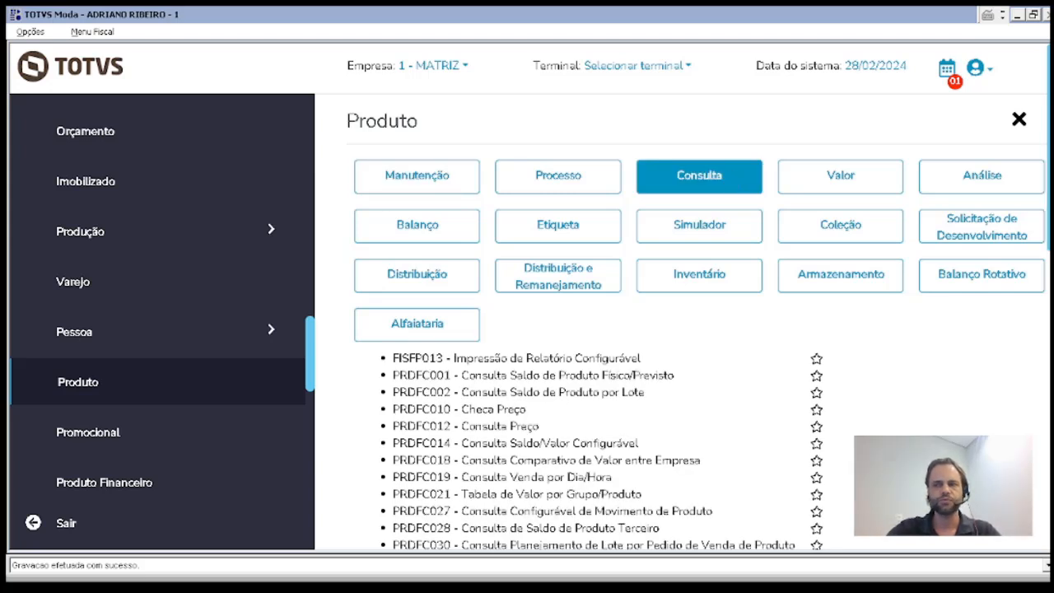
scroll(1003, 321, "down", 2)
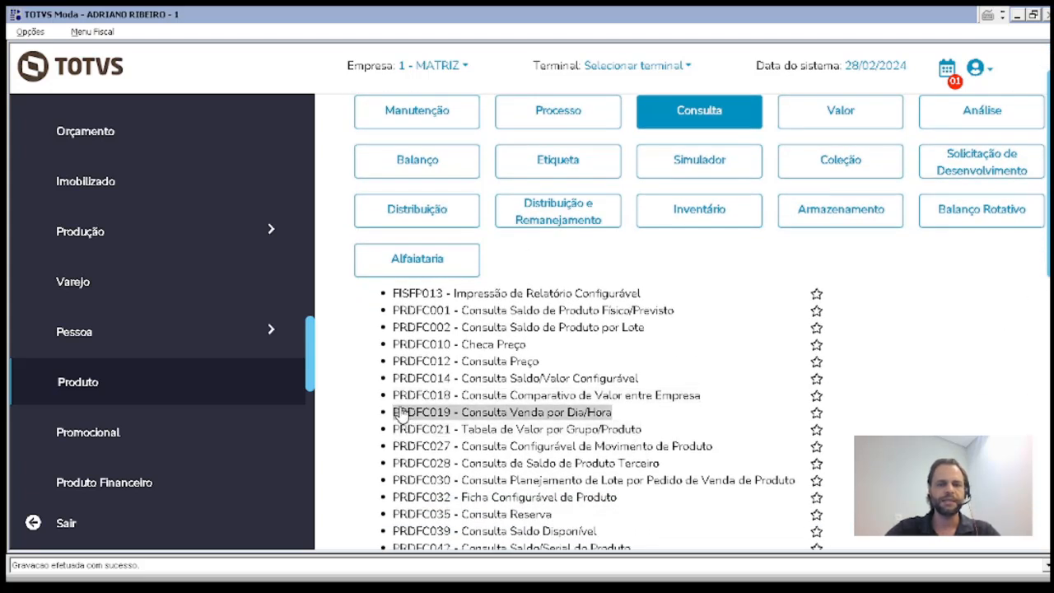
left_click(576, 416)
left_click_drag(194, 56, 346, 121)
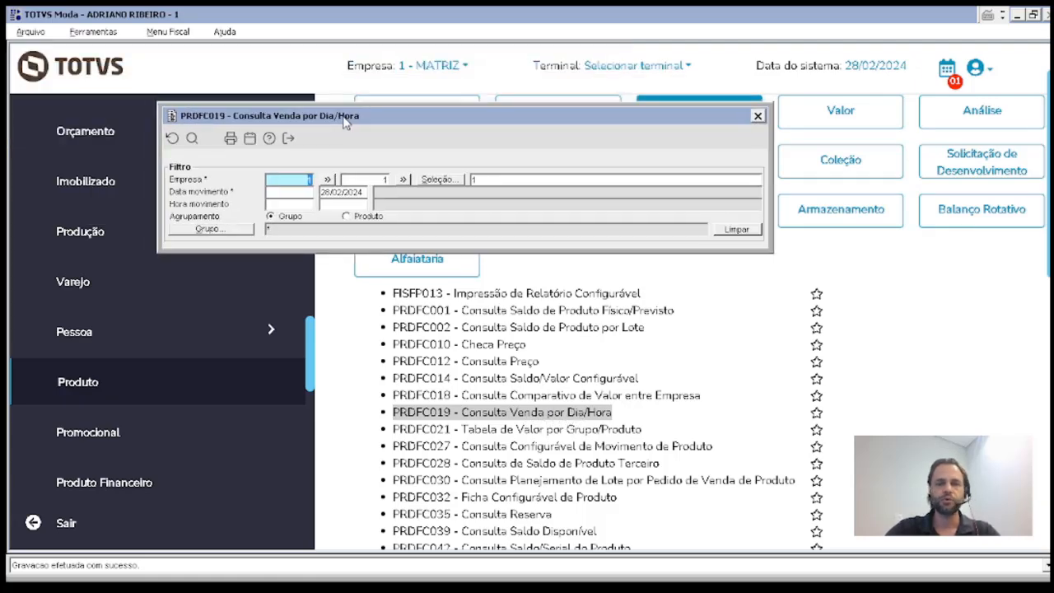
- Select companies 1, 2 and 3 for the sales query
left_click(442, 182)
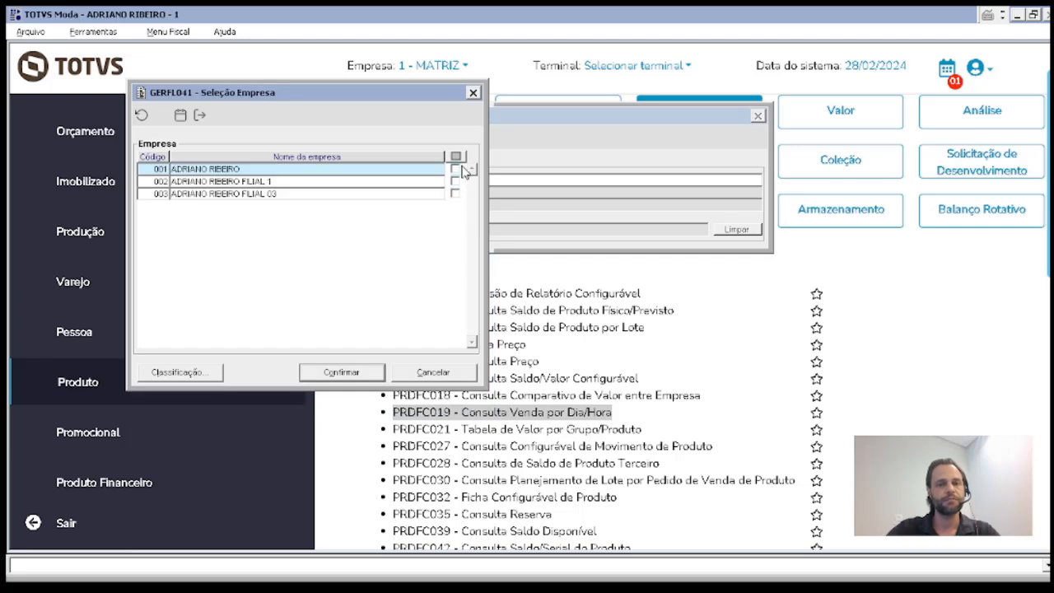
left_click(380, 372)
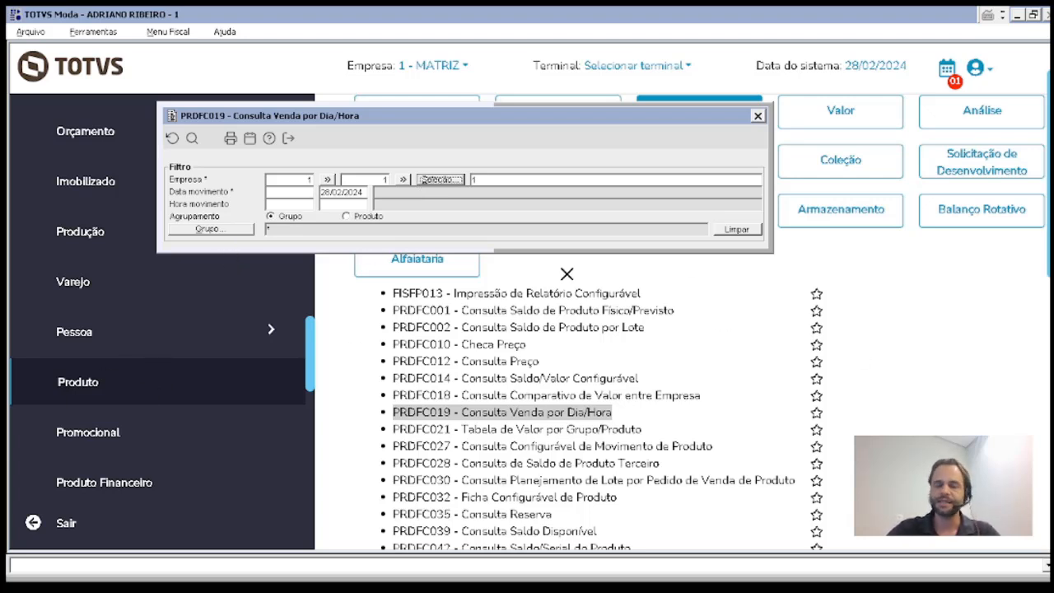
left_click(439, 179)
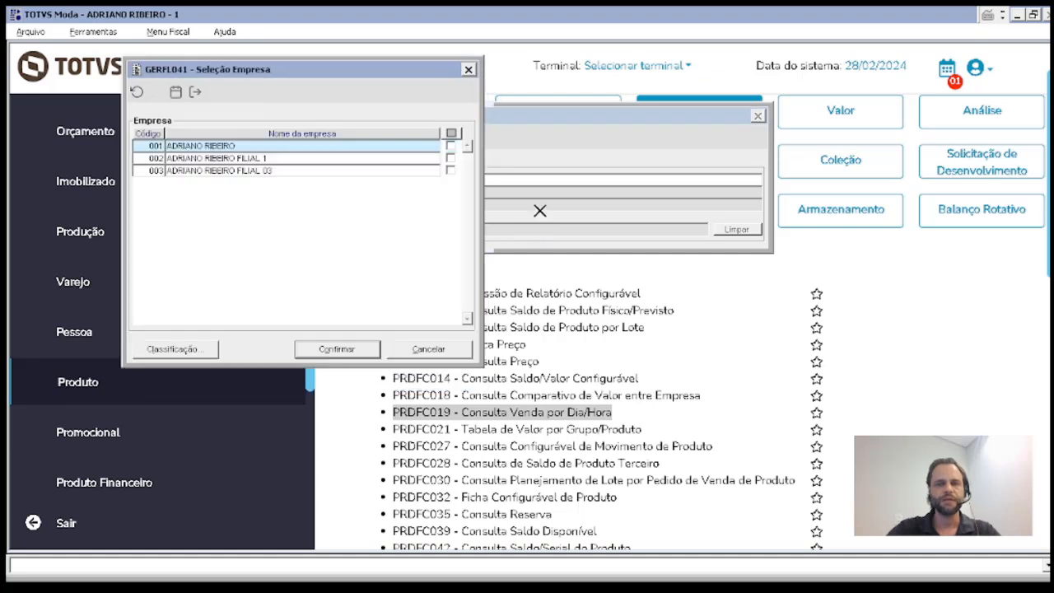
left_click(331, 351)
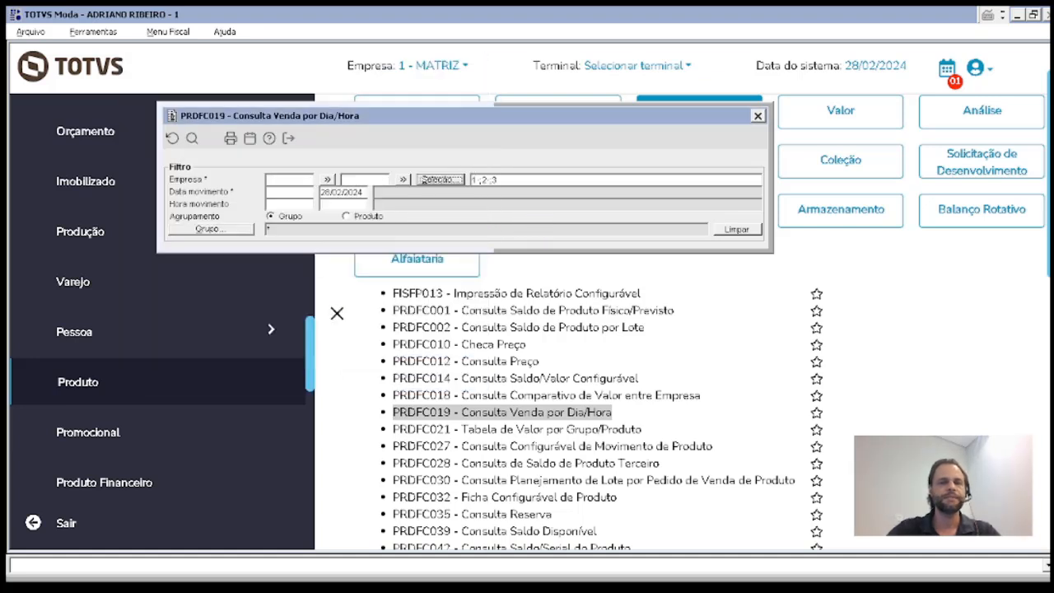
- Set the movement start date to 01/01/2024, keeping 28/02/2024 as the end date and the hour range blank
left_click(283, 190)
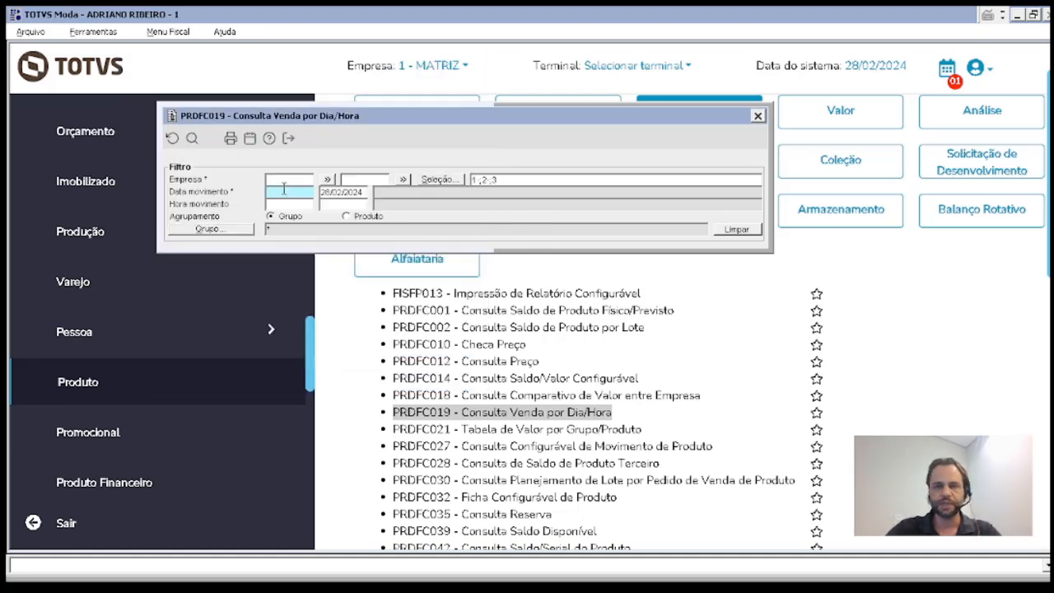
type("01")
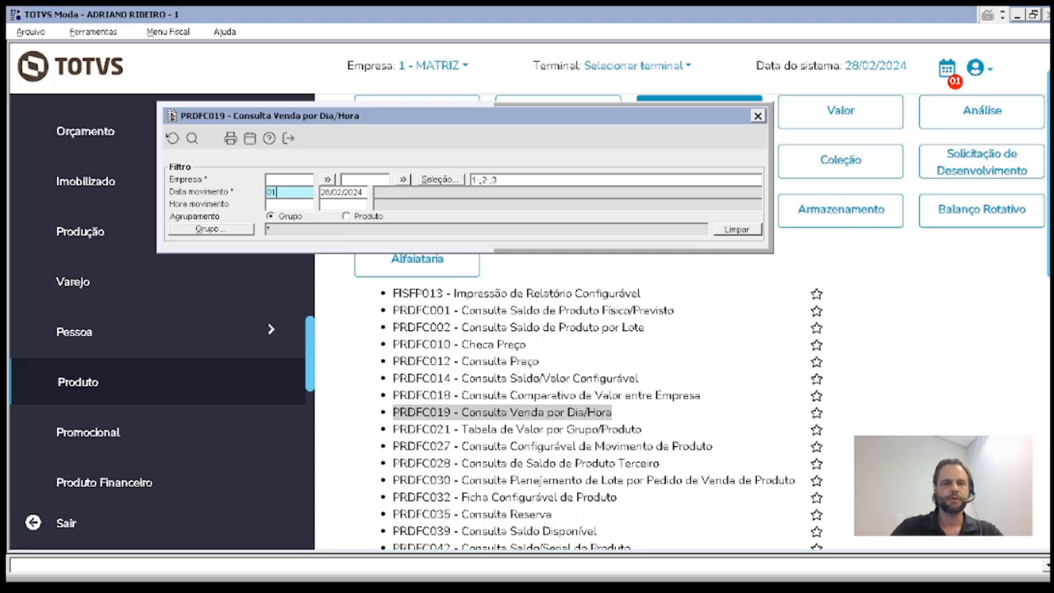
type("/01/2024")
key("Tab")
key("Tab")
key("Tab")
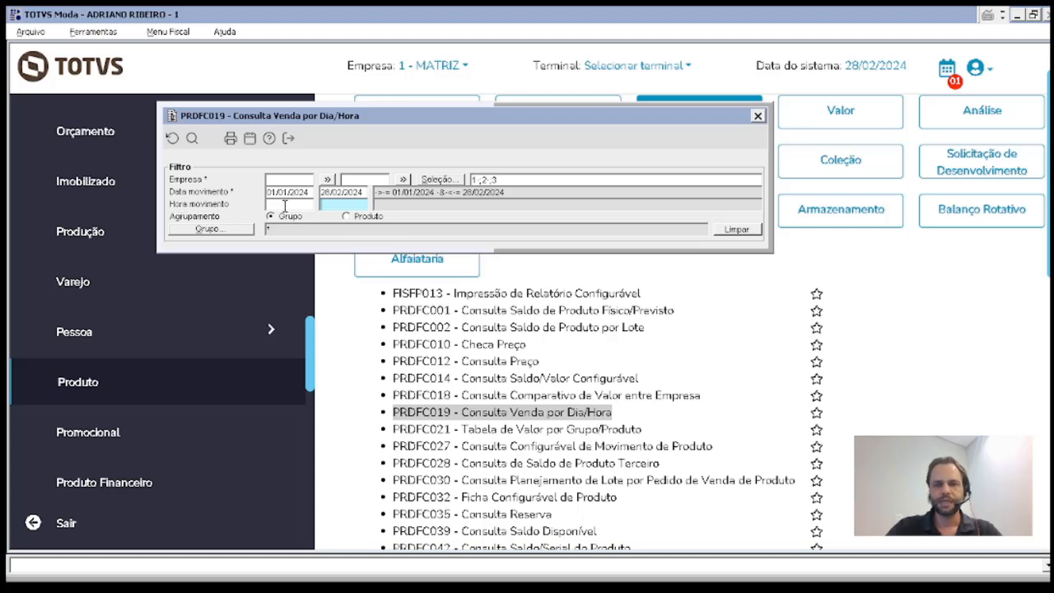
key("Tab")
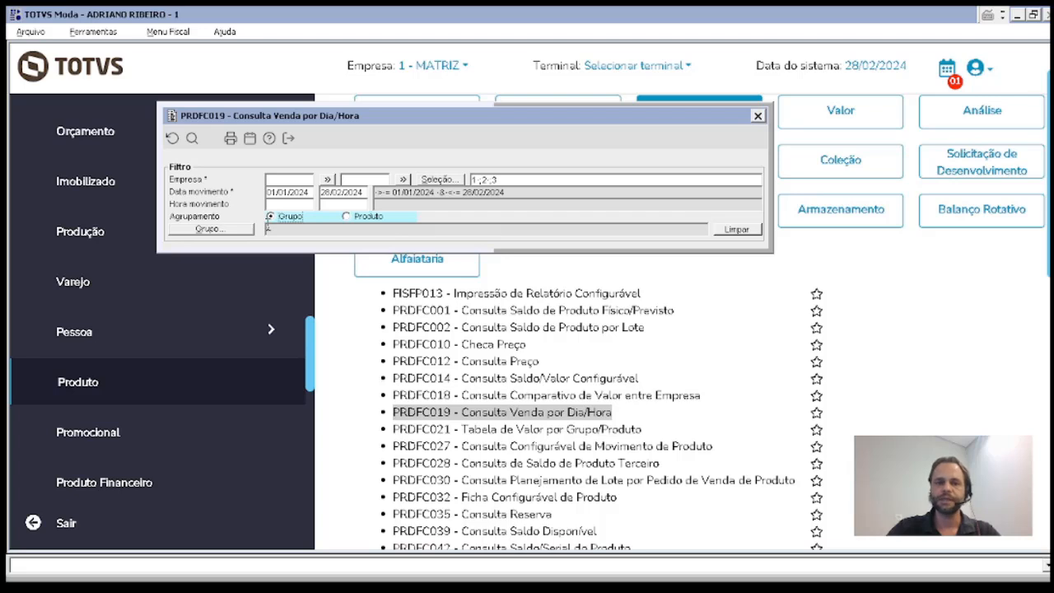
- Group the sales query by Produto, filter it to the type Produto acabado, and run it
left_click(355, 217)
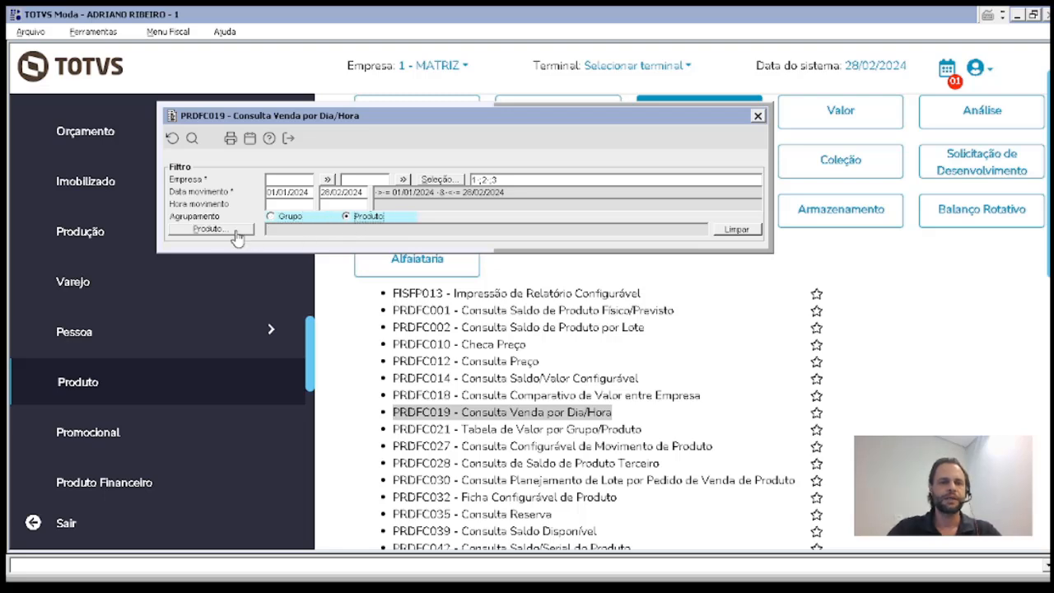
left_click(220, 231)
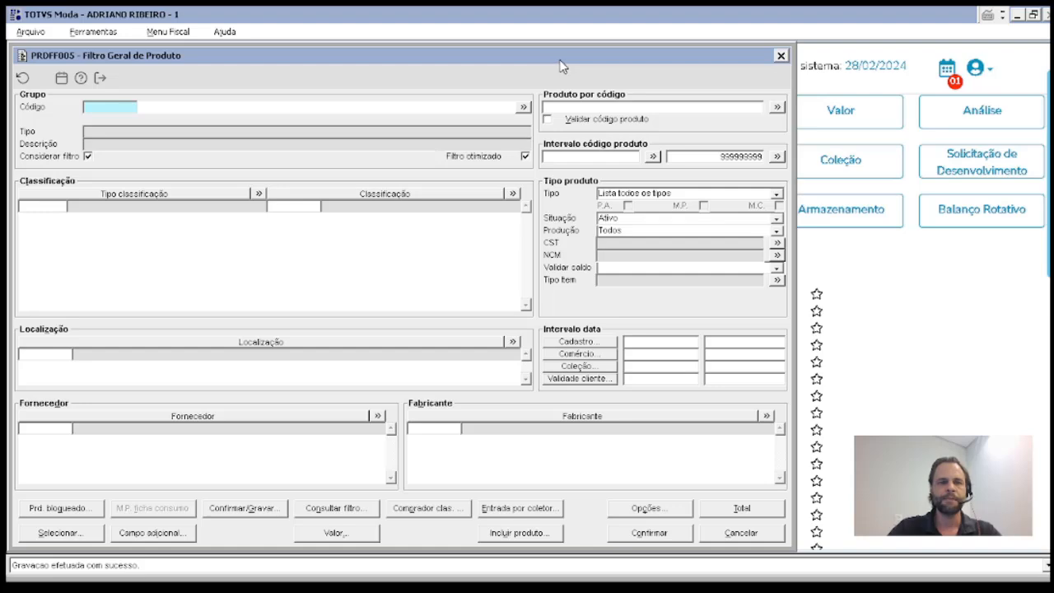
left_click_drag(560, 62, 589, 41)
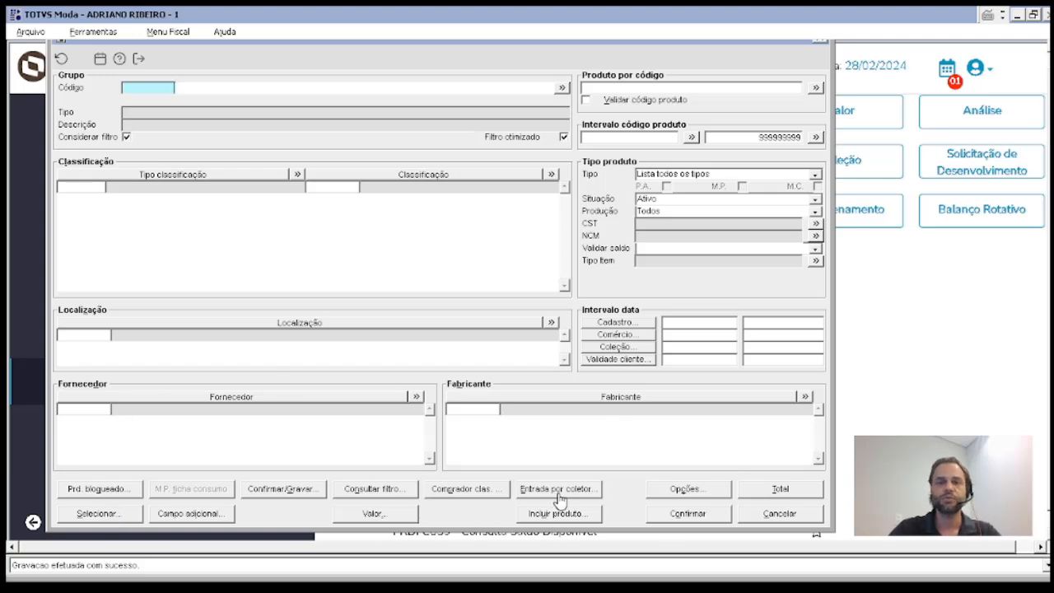
left_click(682, 177)
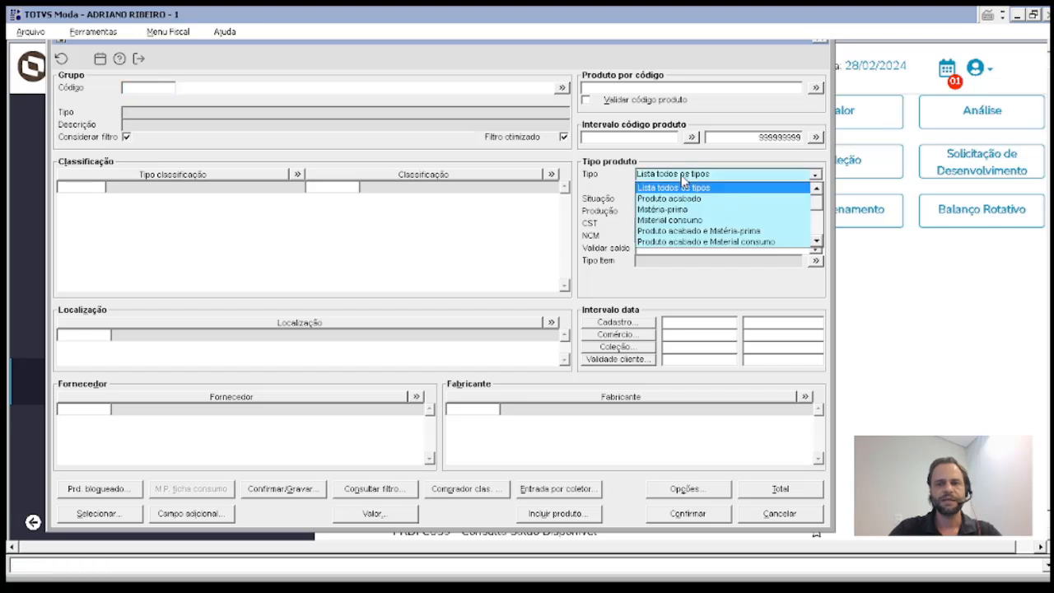
left_click(692, 202)
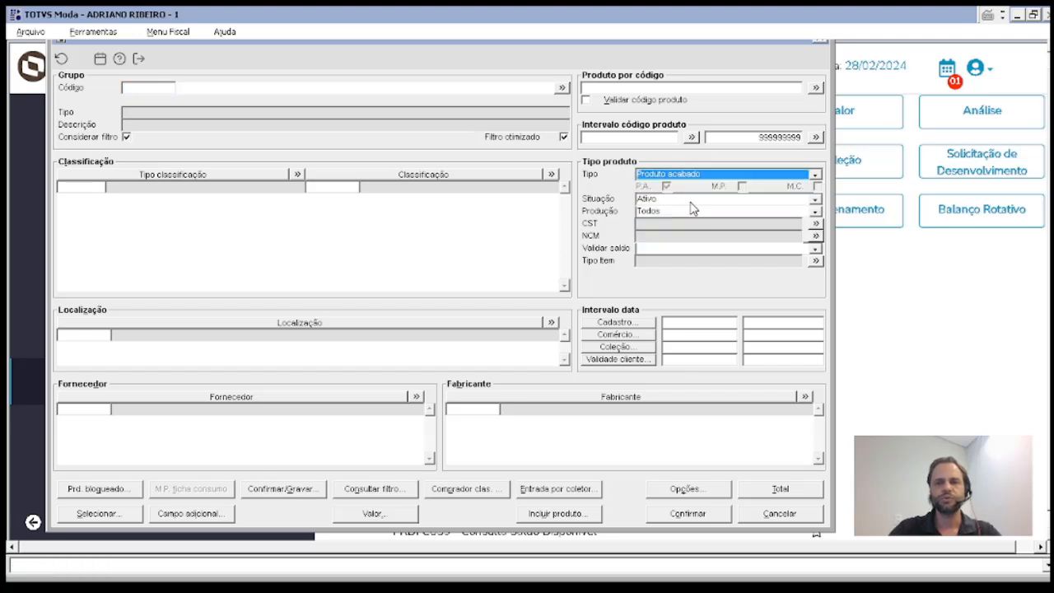
left_click(689, 514)
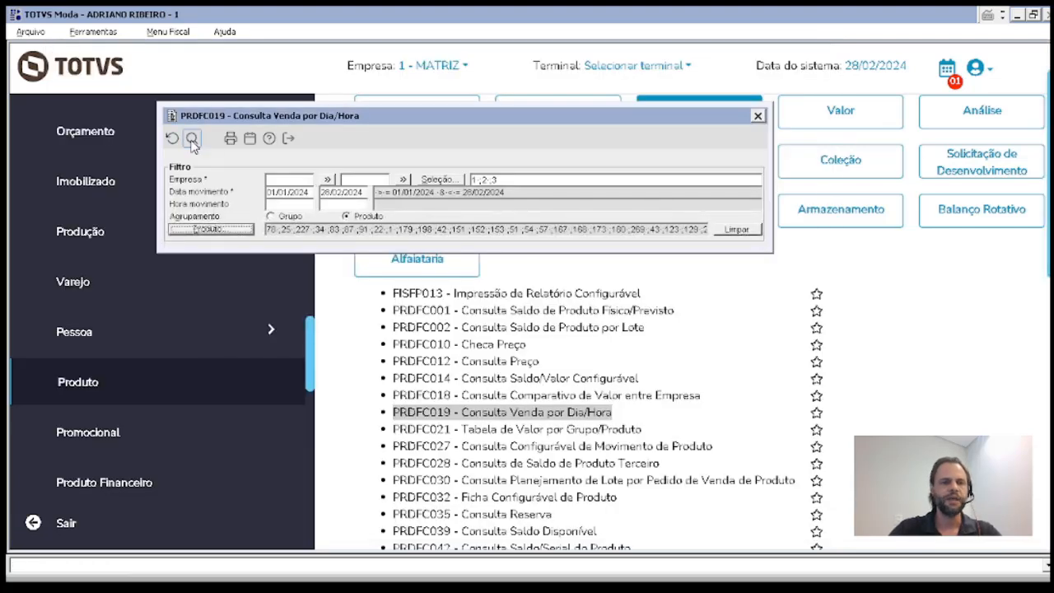
left_click(191, 139)
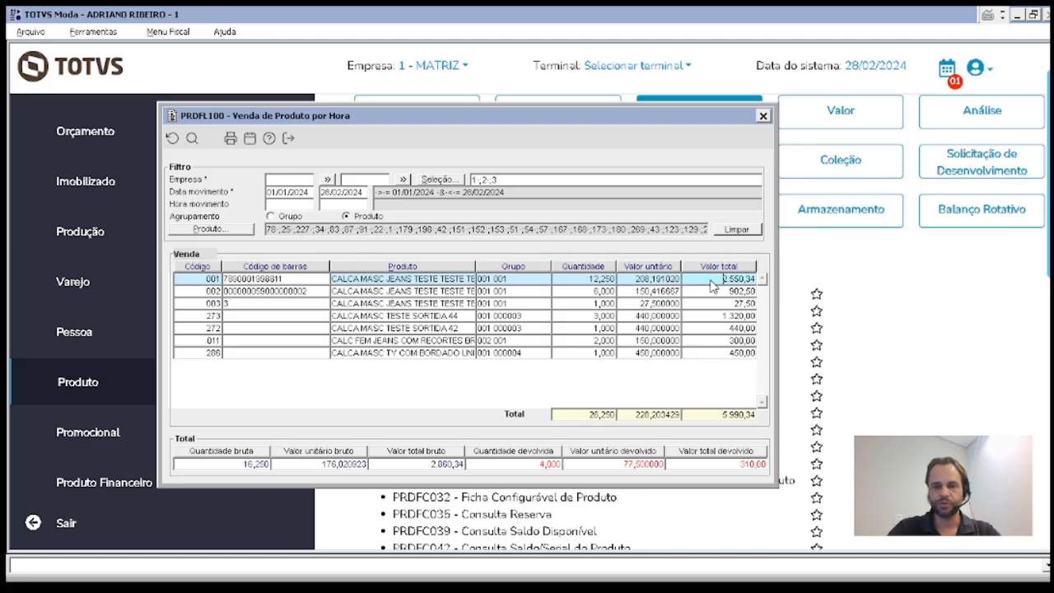
- Examine the quantity sold for the first listed product and the total returned quantity
left_click(589, 279)
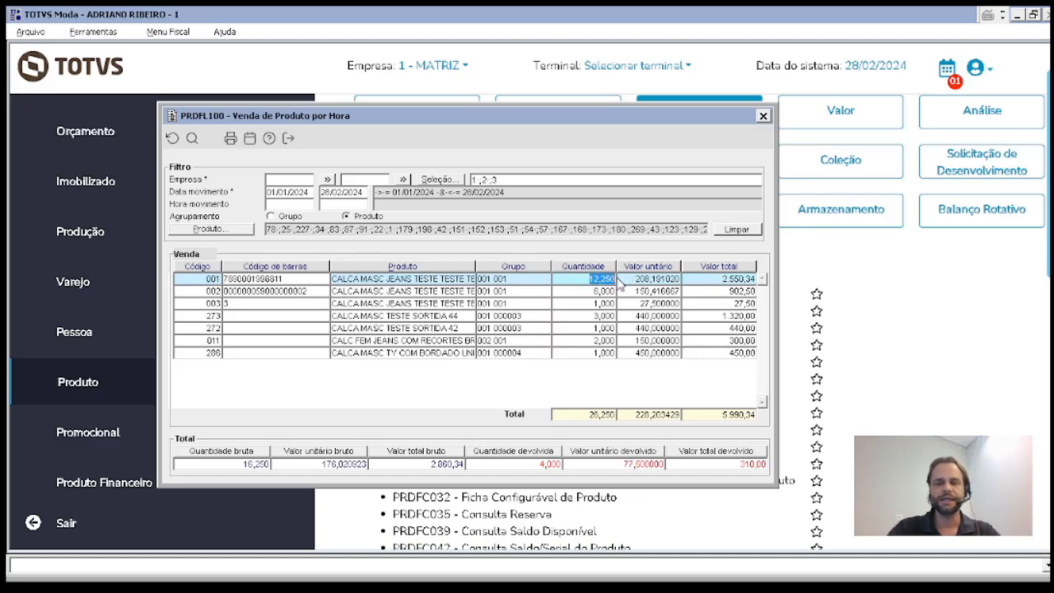
left_click(523, 464)
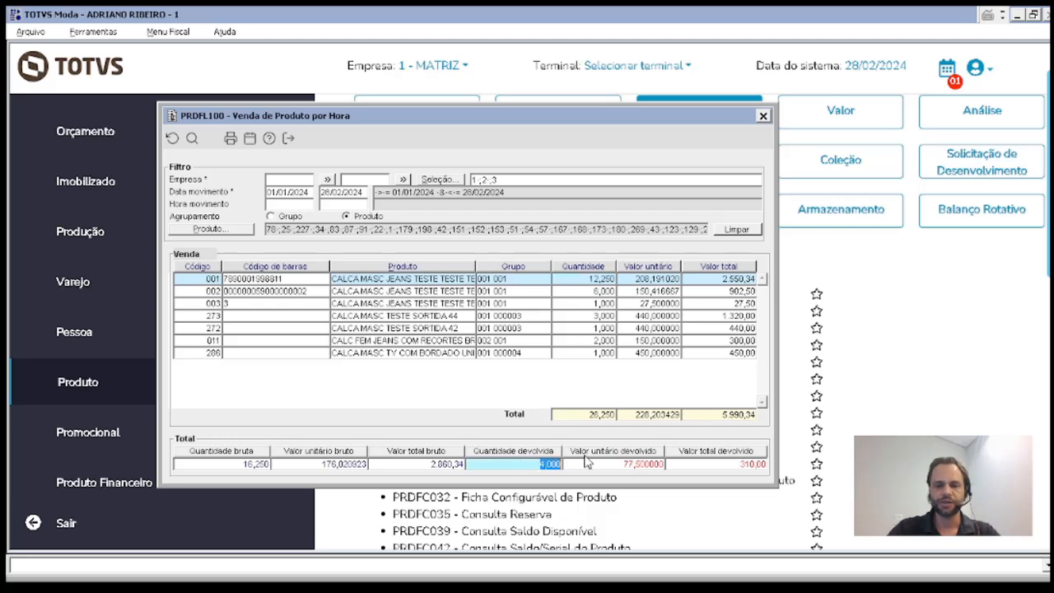
left_click(587, 280)
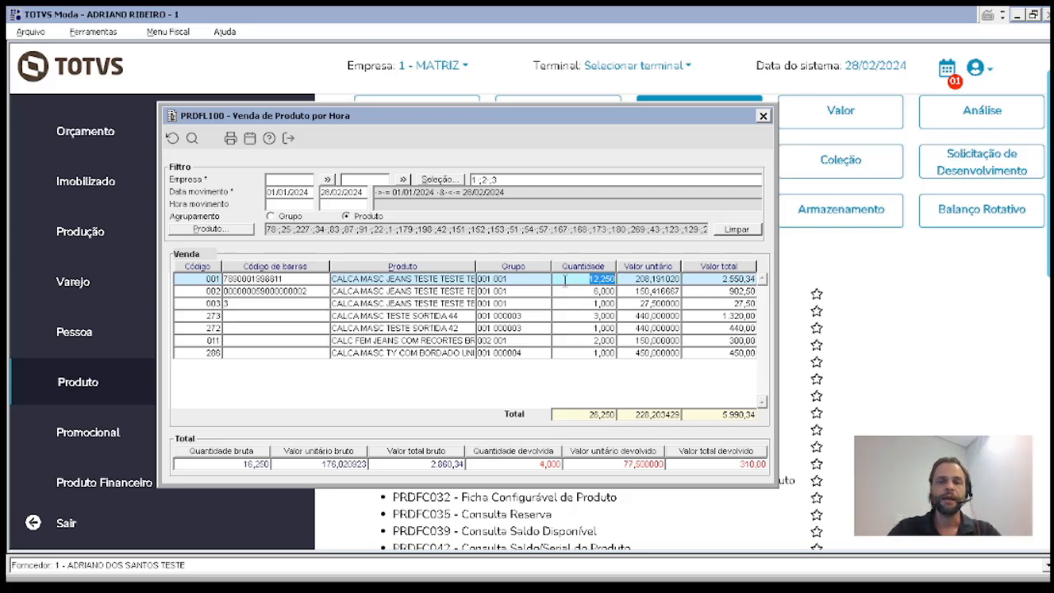
left_click(592, 282)
double_click(591, 279)
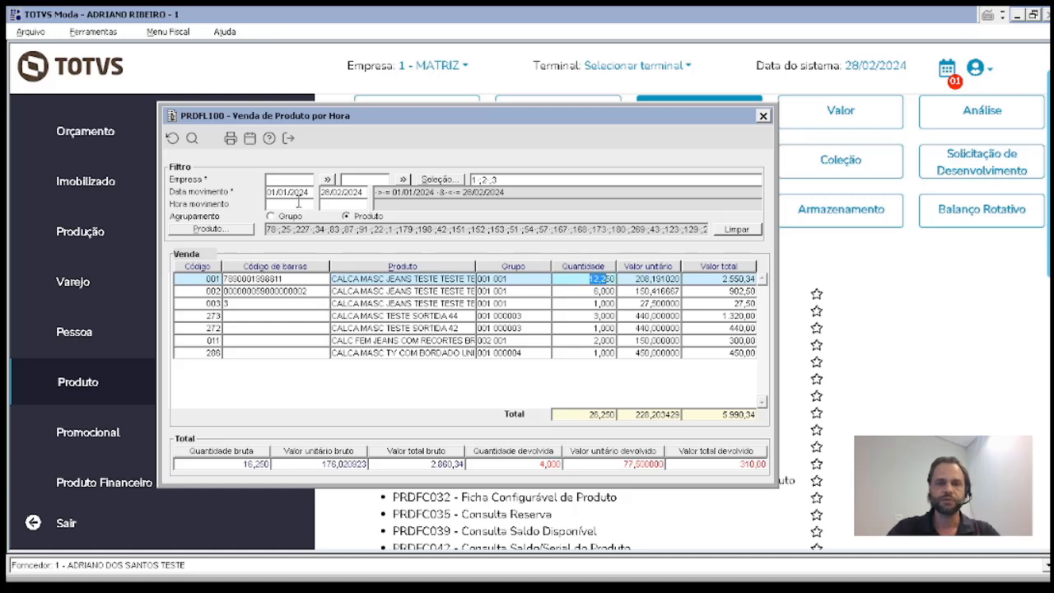
- Reset the query results and reapply the Produto grouping with the product filter type Produto acabado
left_click(172, 138)
left_click(279, 216)
left_click(361, 217)
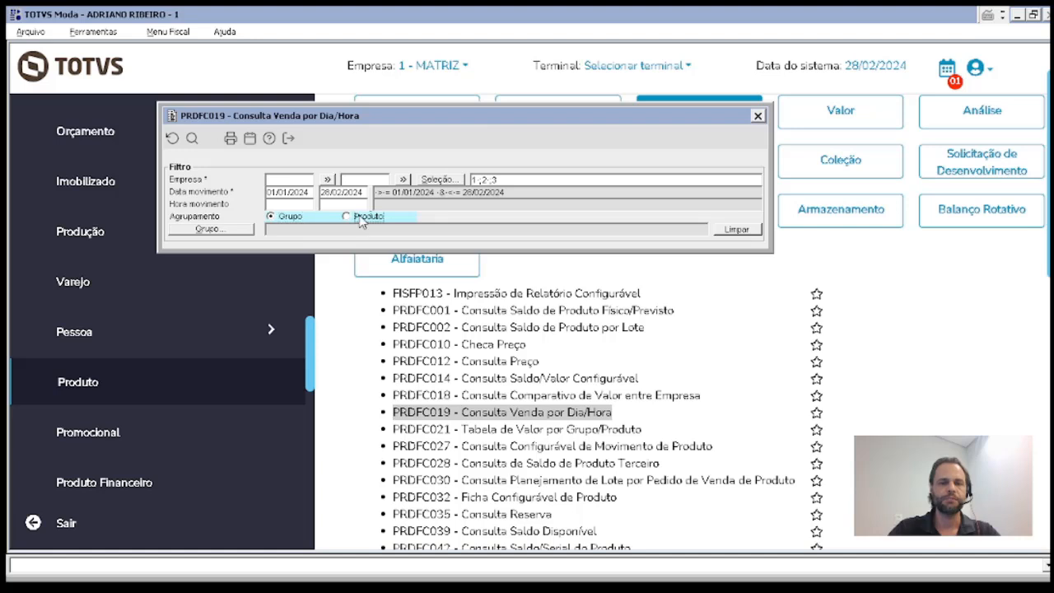
left_click(239, 229)
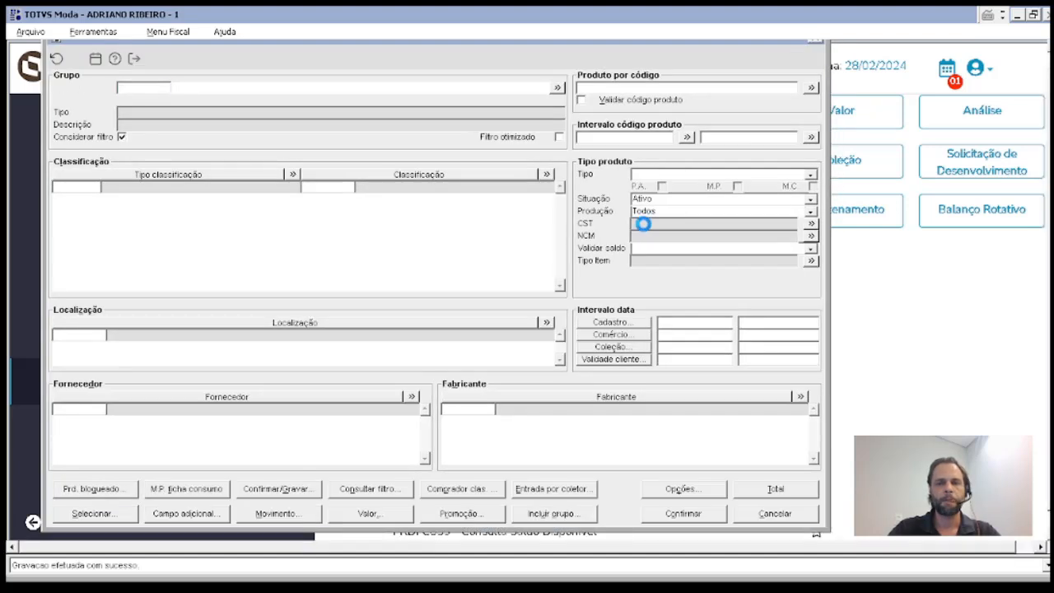
left_click(675, 177)
left_click(675, 198)
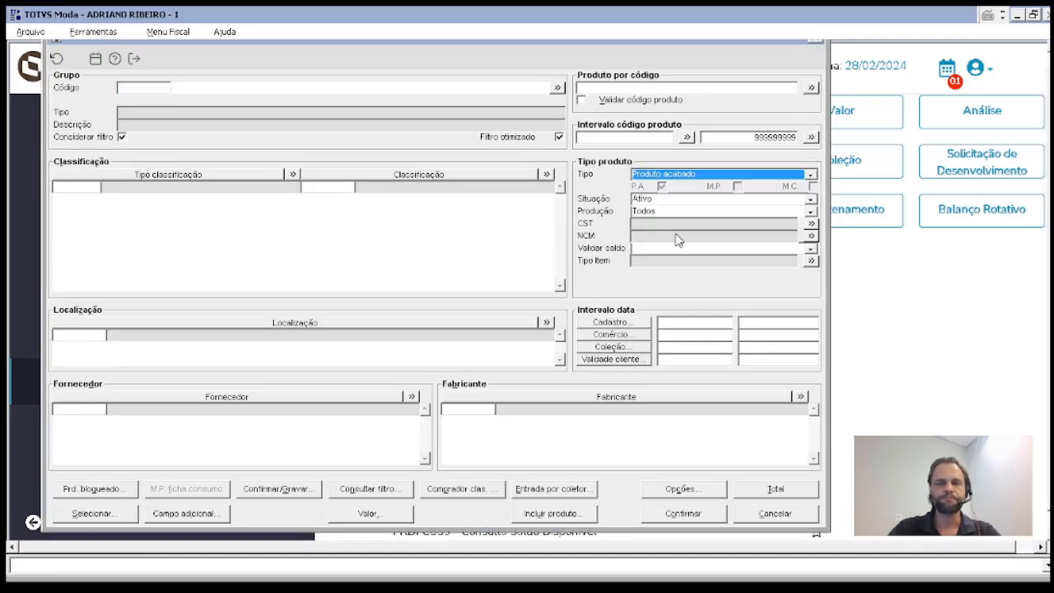
left_click(683, 513)
- Limit the movement hour range to 08:00 through 12:00
left_click(280, 203)
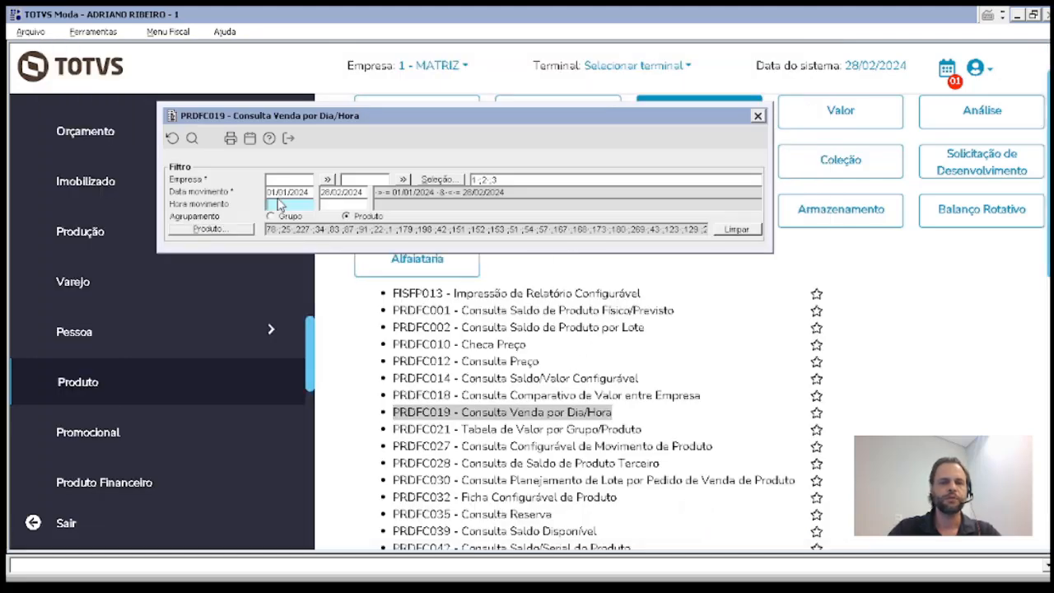
type("08")
key("Tab")
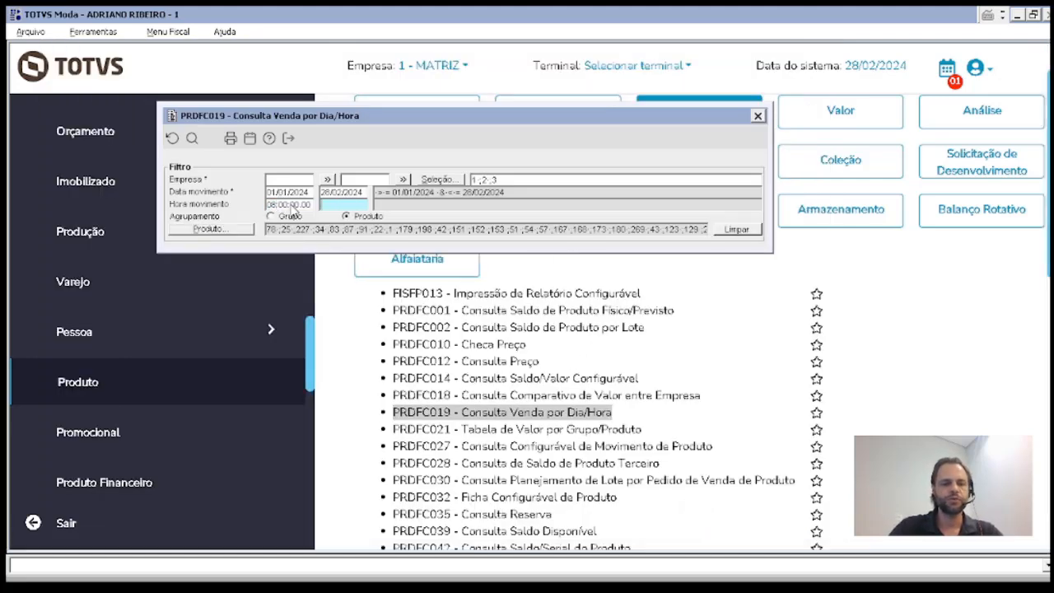
type("12")
key("Tab")
left_click(289, 204)
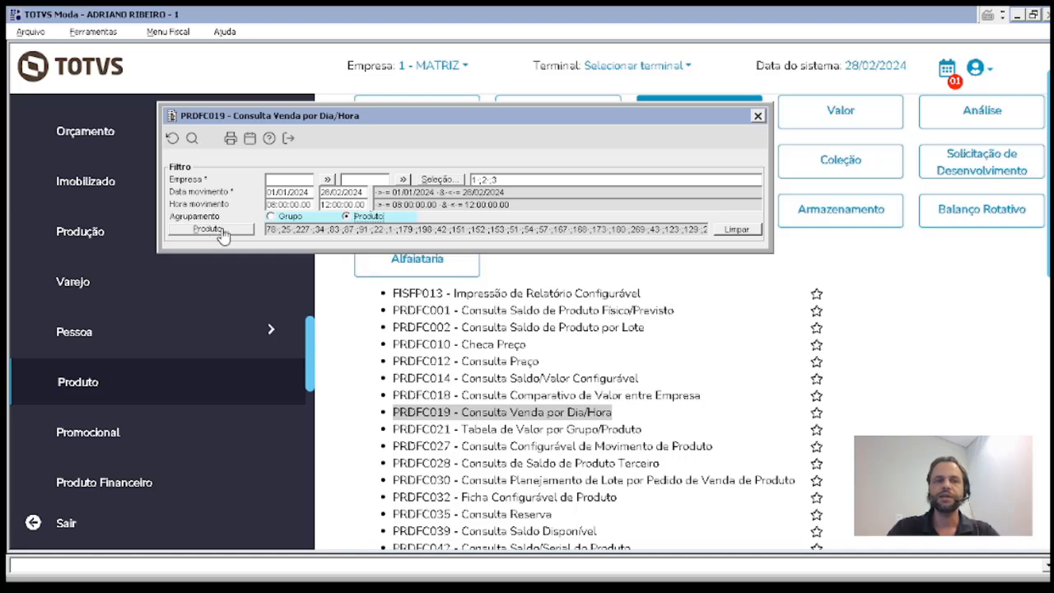
- Clear the list of selected product codes from the query filter
left_click_drag(274, 231, 683, 227)
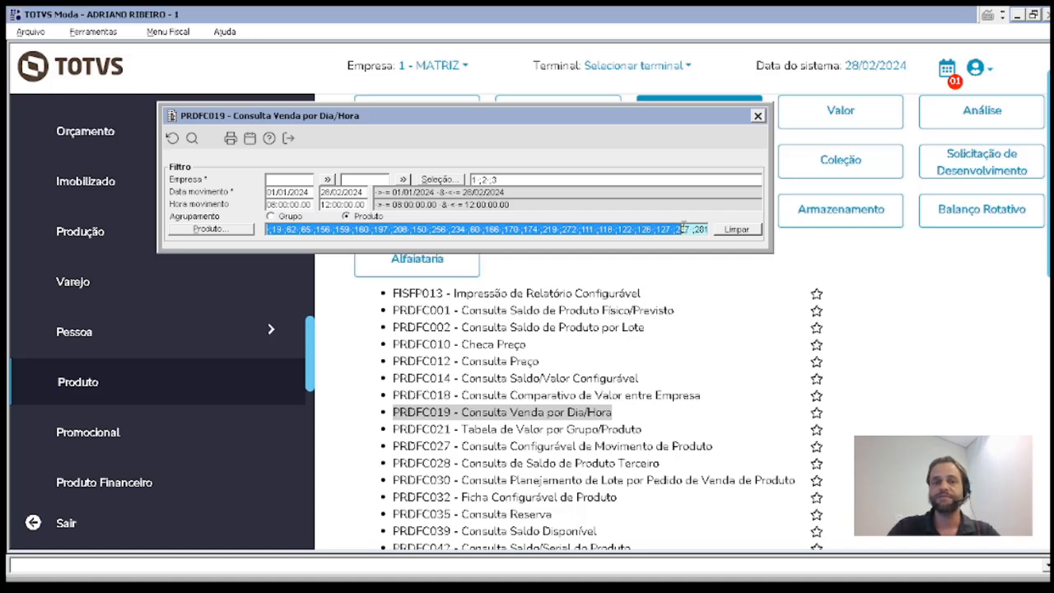
left_click(739, 230)
left_click(739, 230)
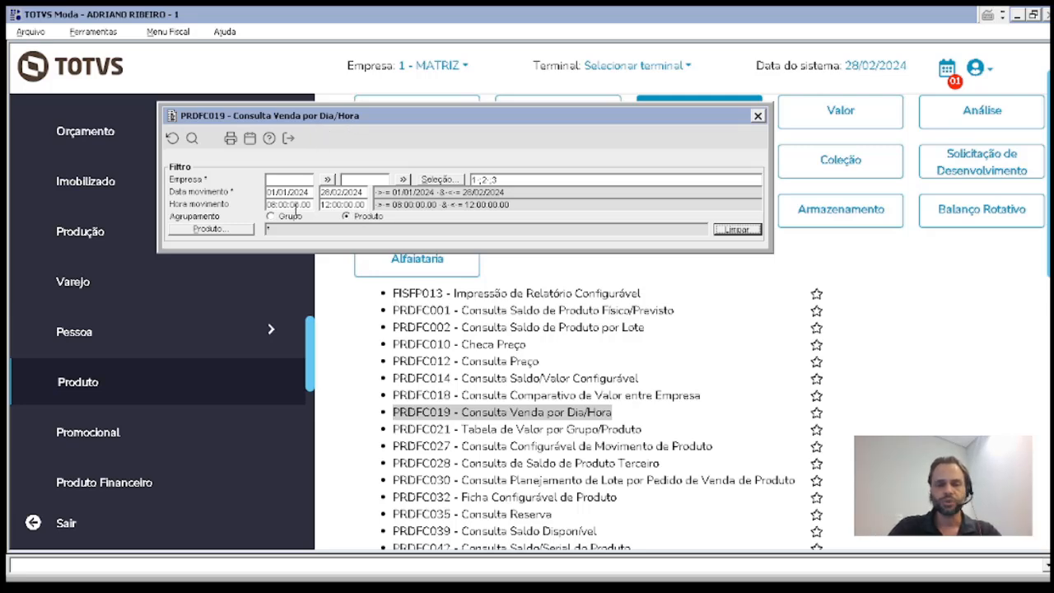
- Close the sales query and open PRDFC027 - Consulta Configurável de Movimento de Produto
key("Escape")
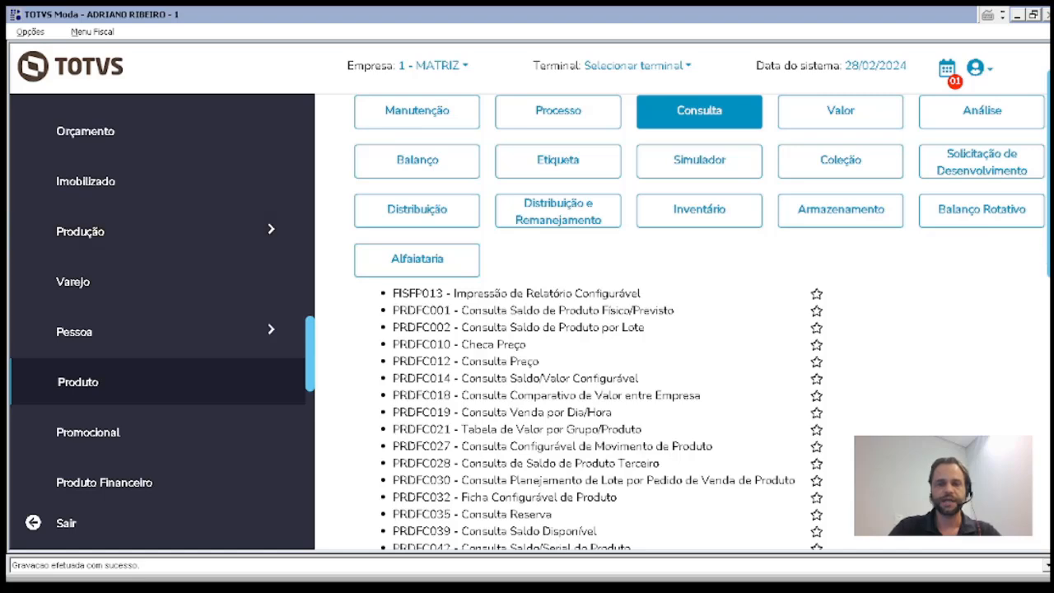
scroll(358, 403, "down", 3)
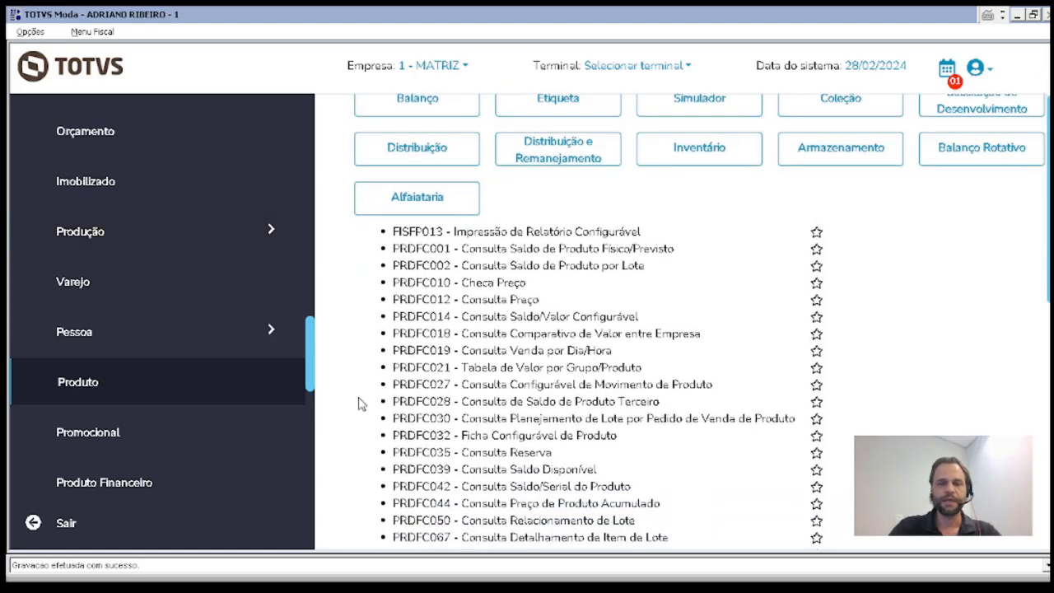
left_click(541, 386)
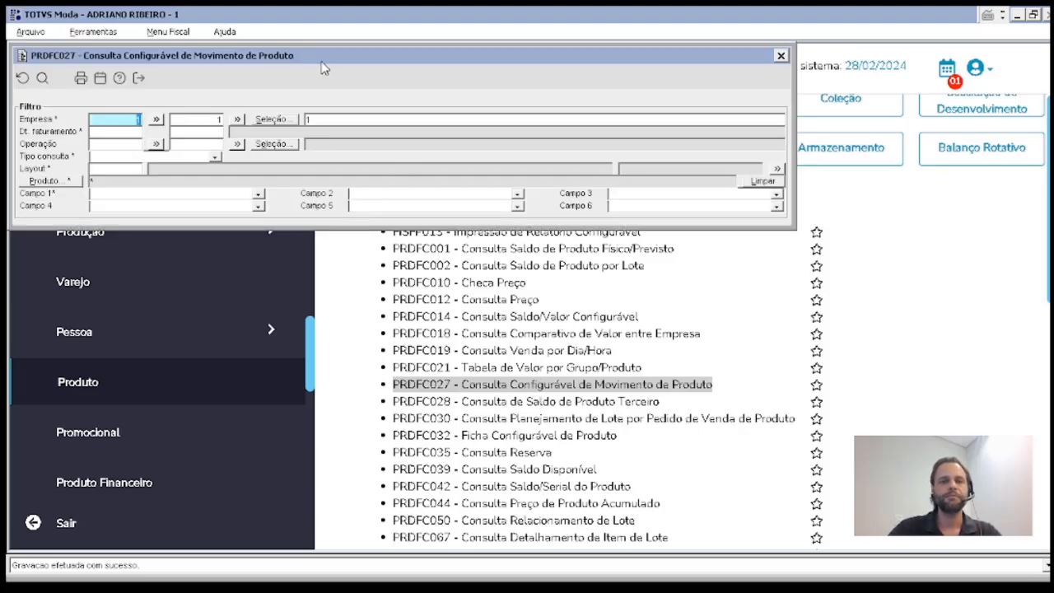
- Close the configurable movement query and open PRDFM067 - Manutenção Layout Configurável de Produto from the product maintenance programs
left_click_drag(324, 69, 399, 108)
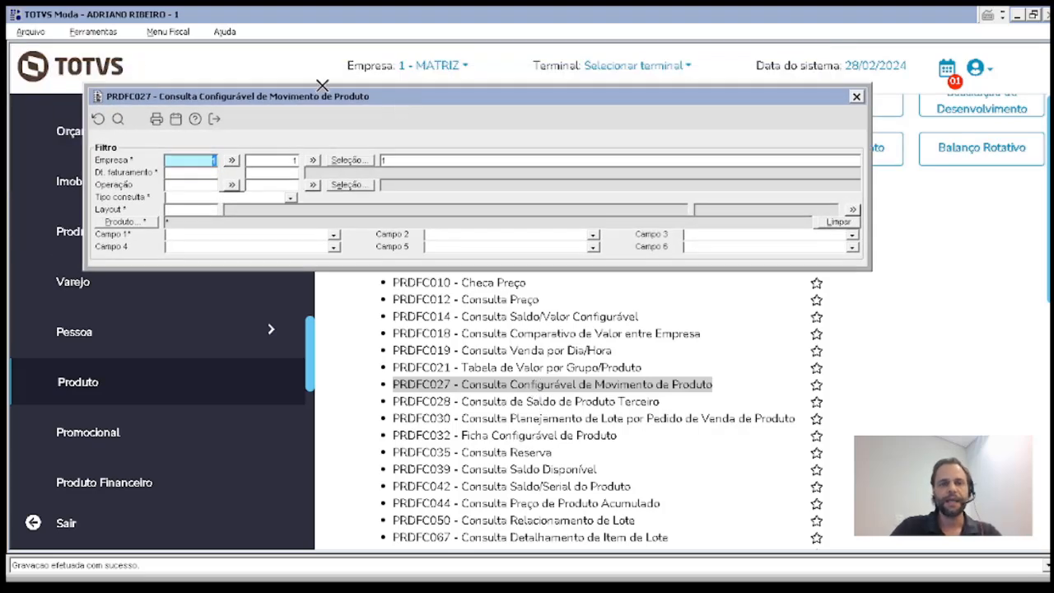
left_click(197, 210)
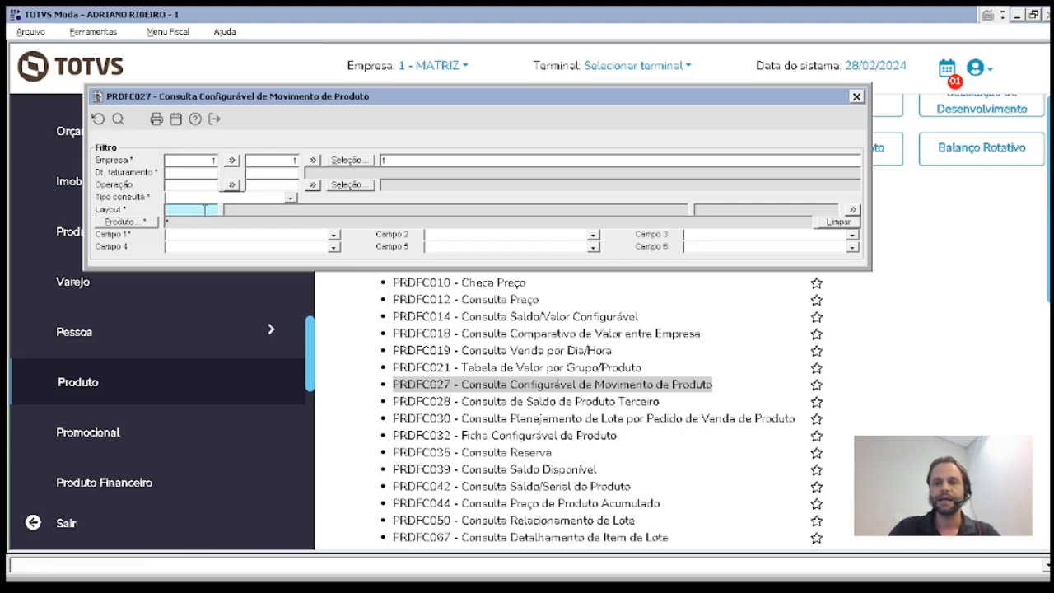
left_click(856, 97)
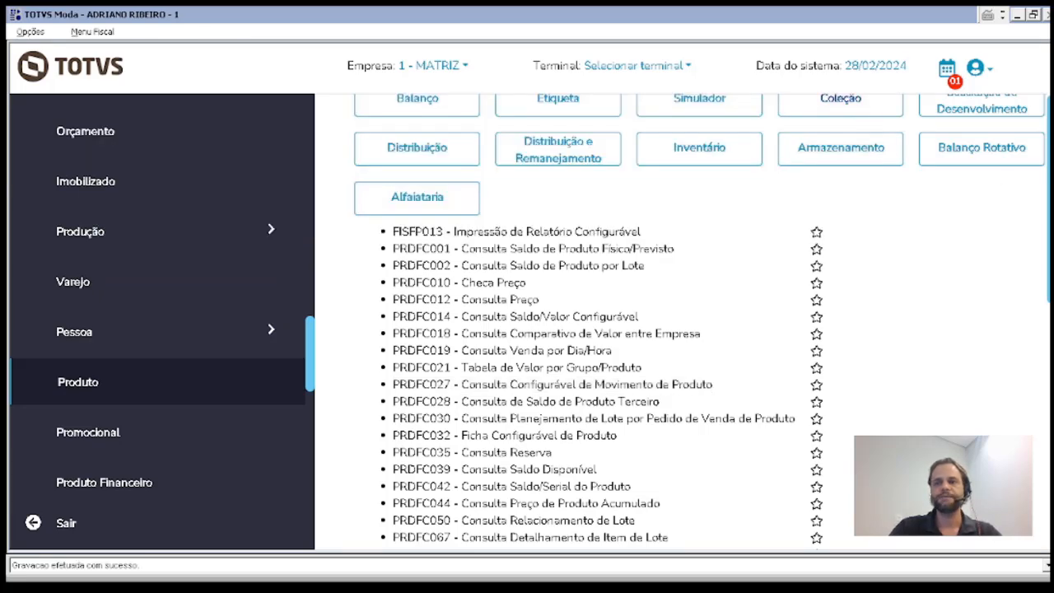
scroll(435, 192, "up", 3)
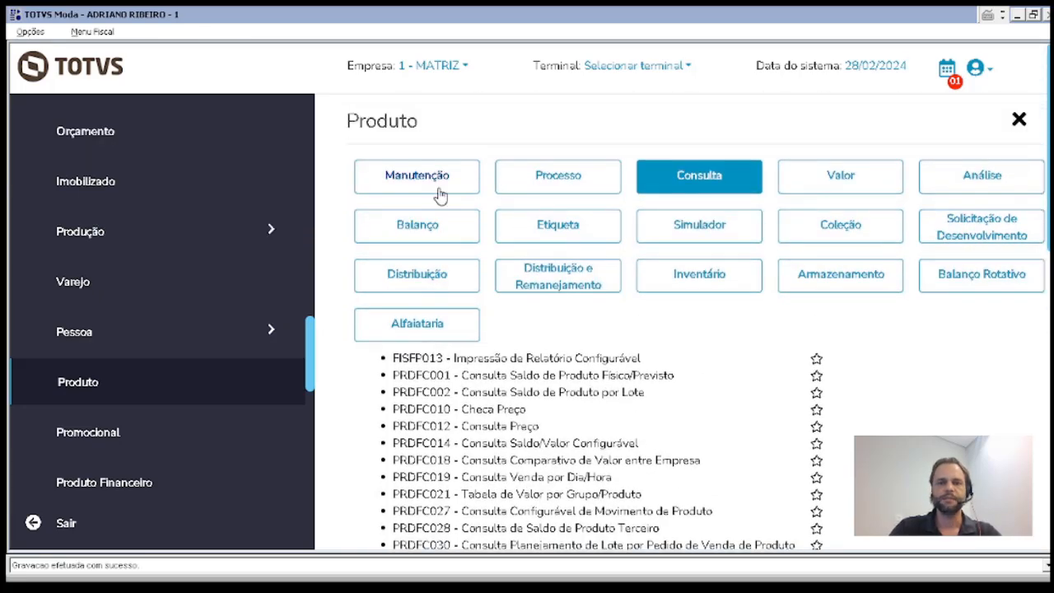
left_click(436, 190)
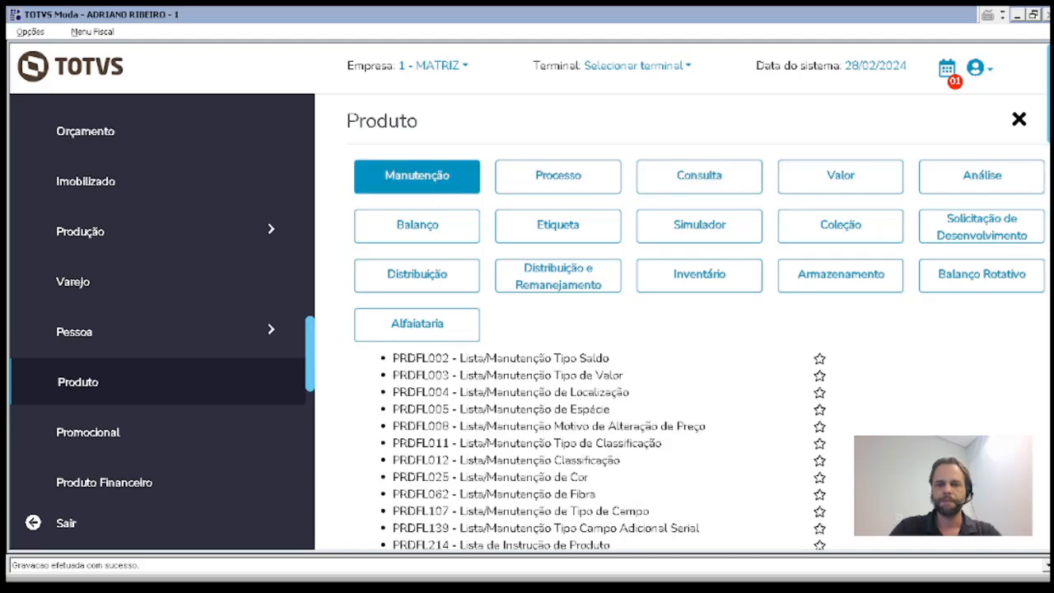
scroll(698, 329, "down", 10)
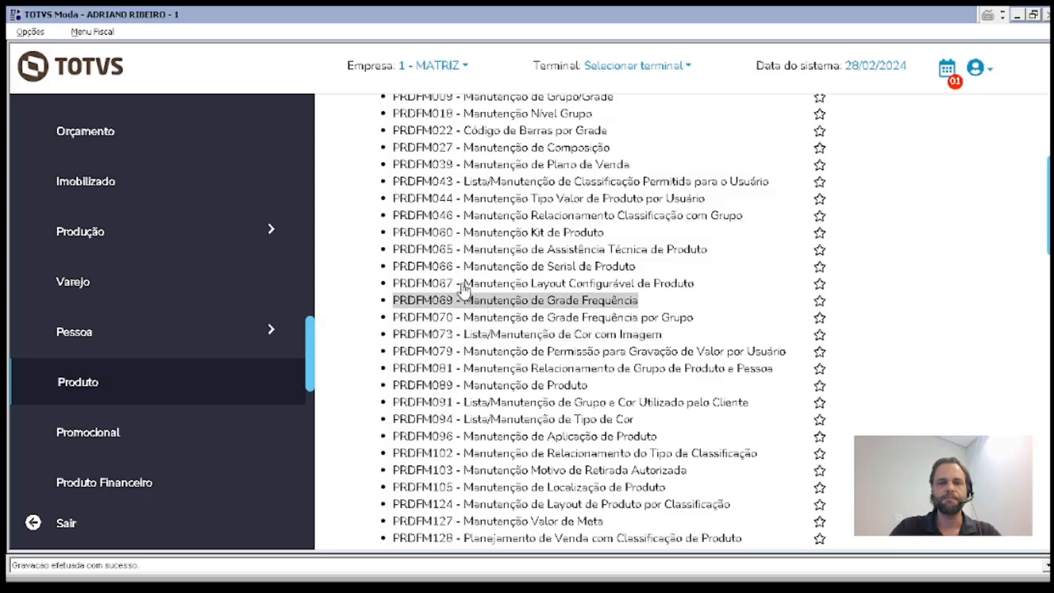
left_click(601, 284)
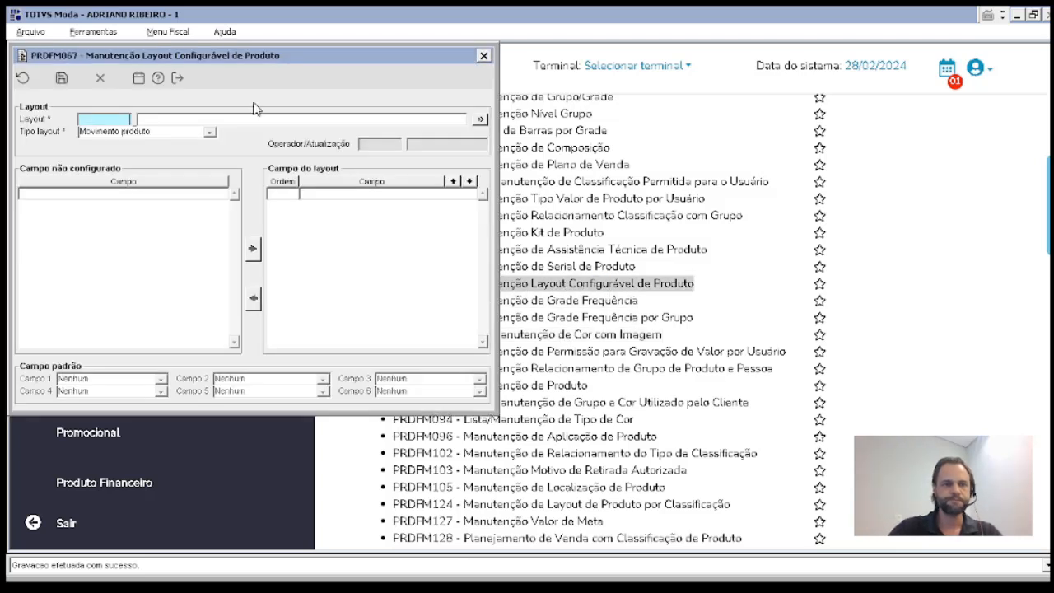
- Check the existing product layouts and load layout 1, MOVIMENTO DE PRODUTO, for editing
double_click(85, 119)
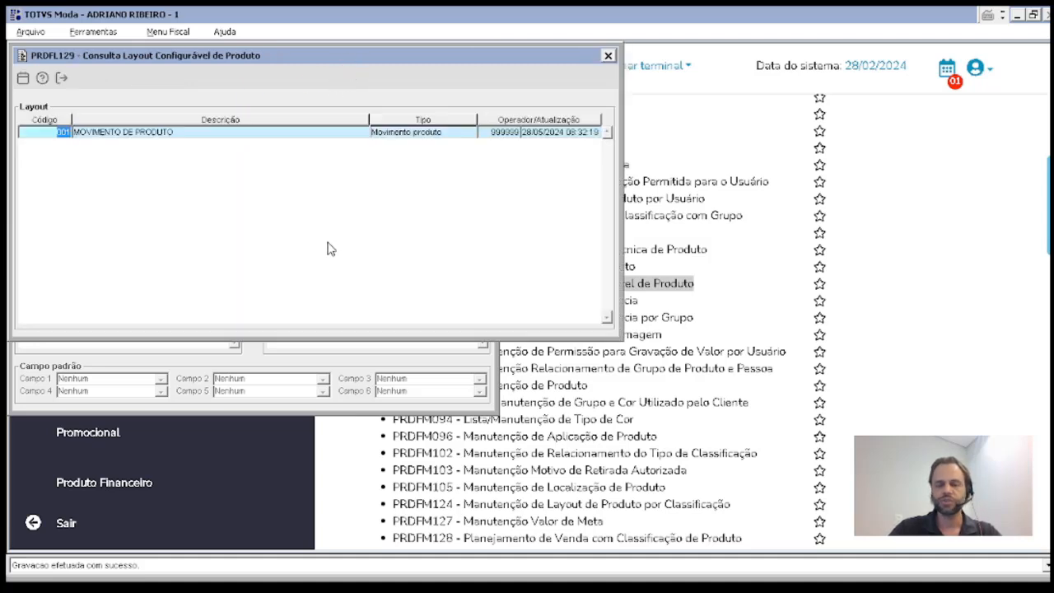
key("Escape")
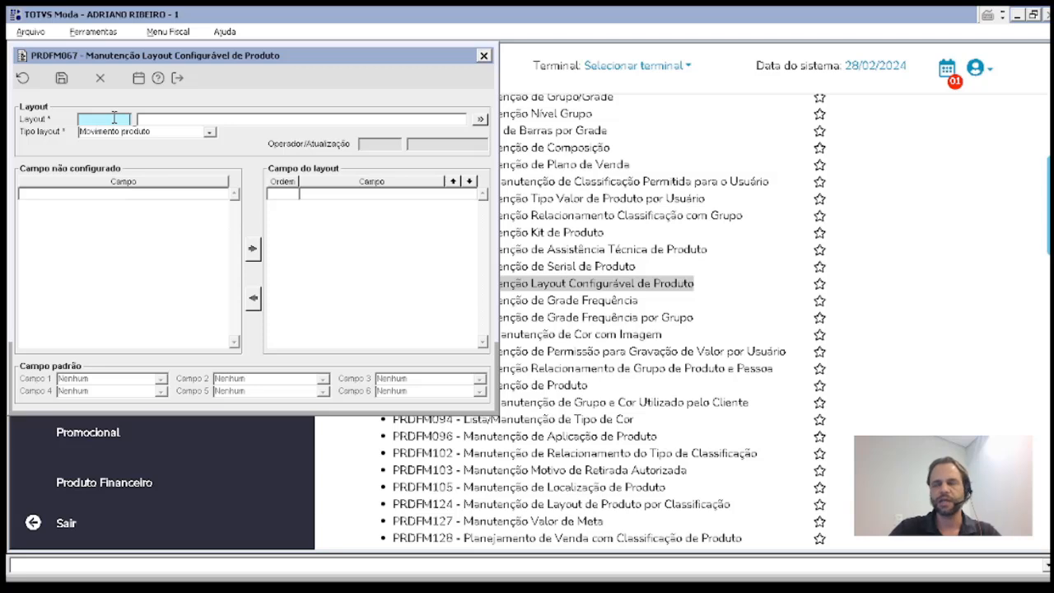
type("1")
key("Return")
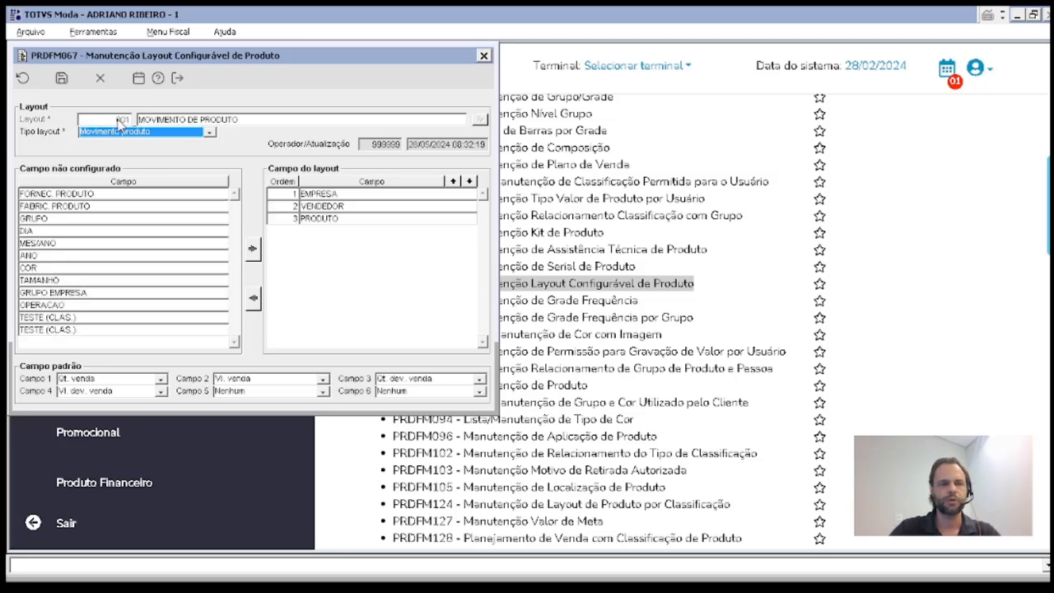
left_click(143, 119)
left_click_drag(143, 120, 272, 132)
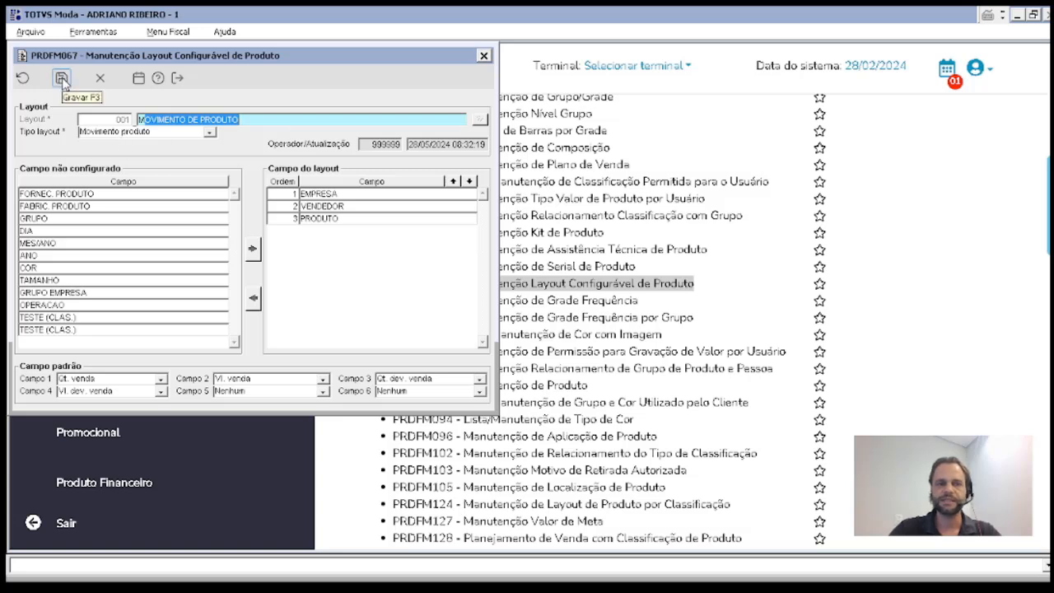
- Add the DIA field to the layout, take it back out, and save the layout
left_click(38, 195)
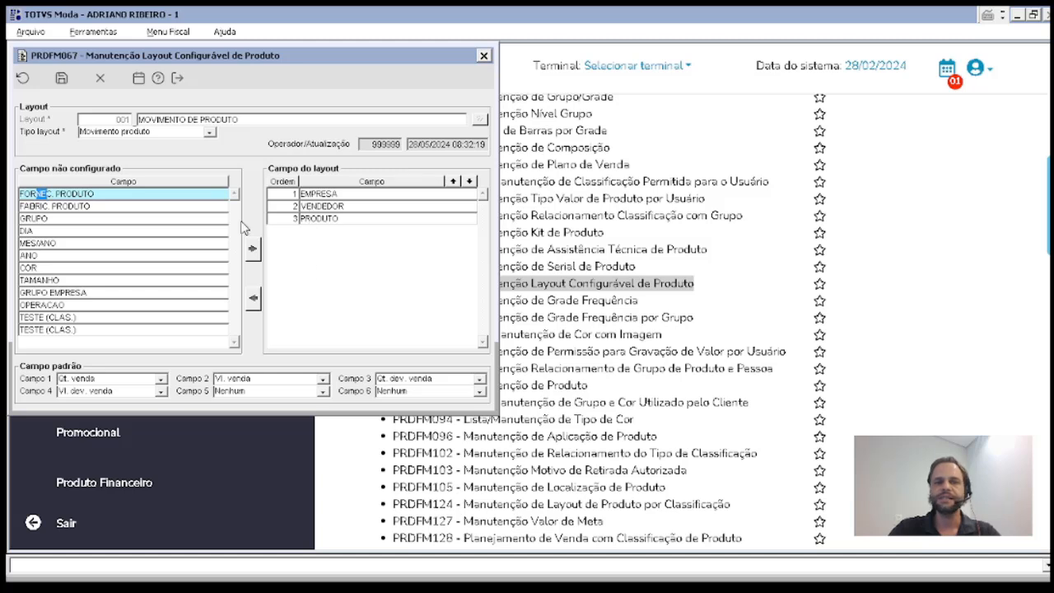
left_click(27, 232)
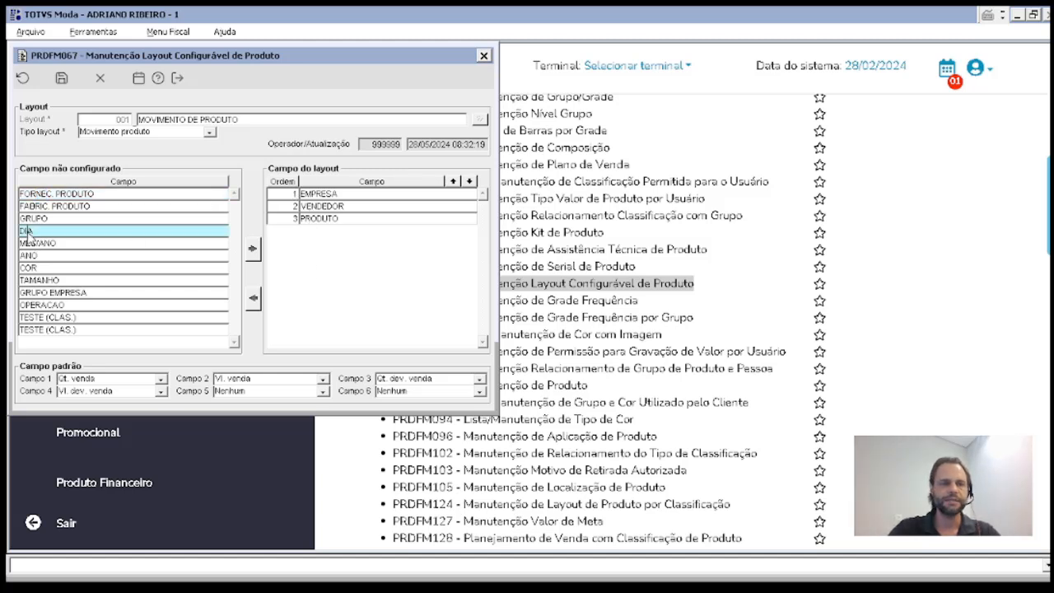
left_click(253, 255)
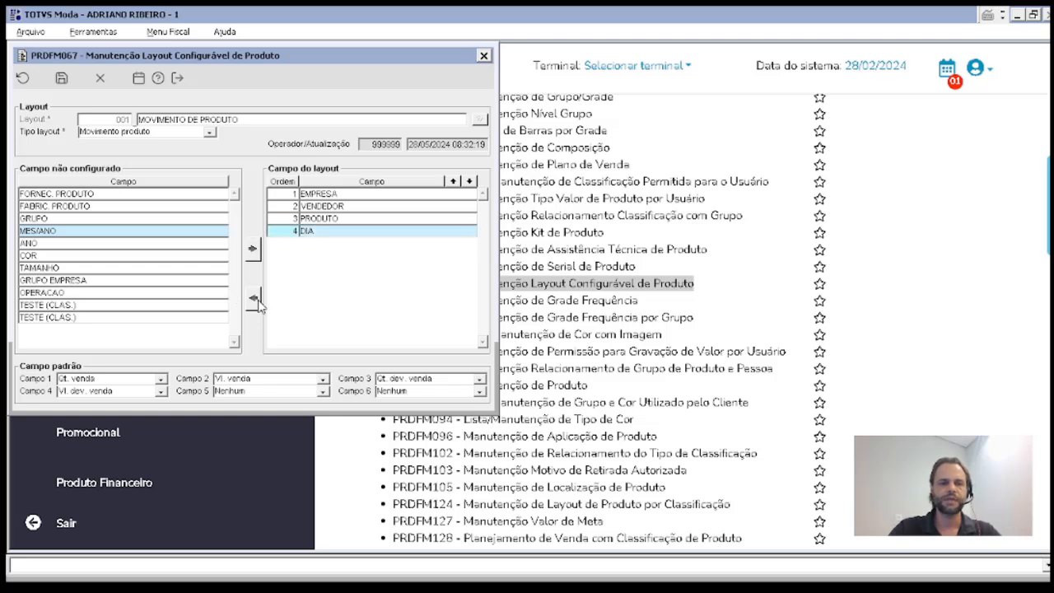
left_click(253, 300)
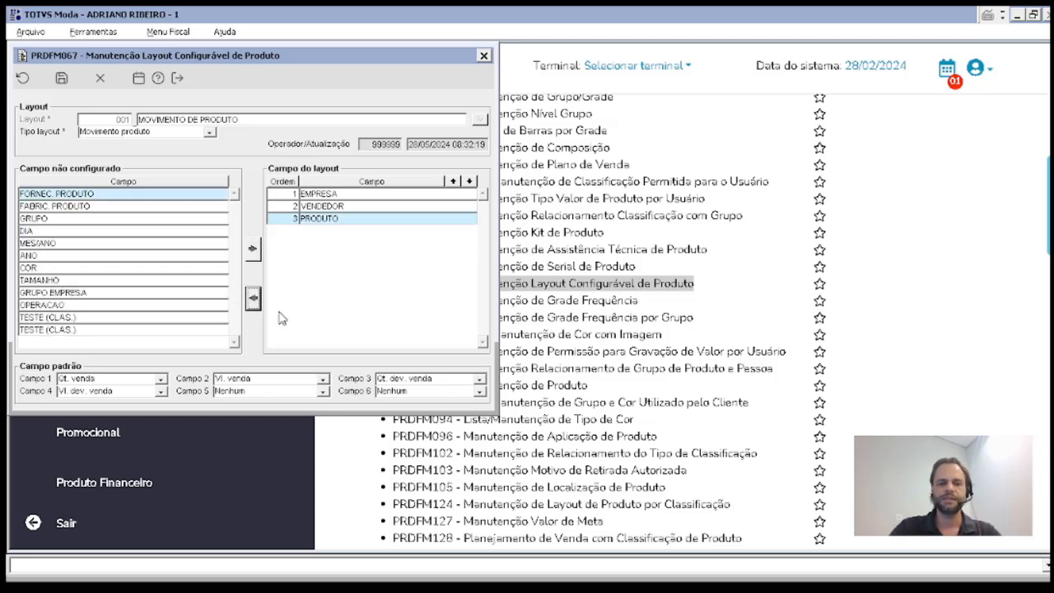
key("ctrl+s")
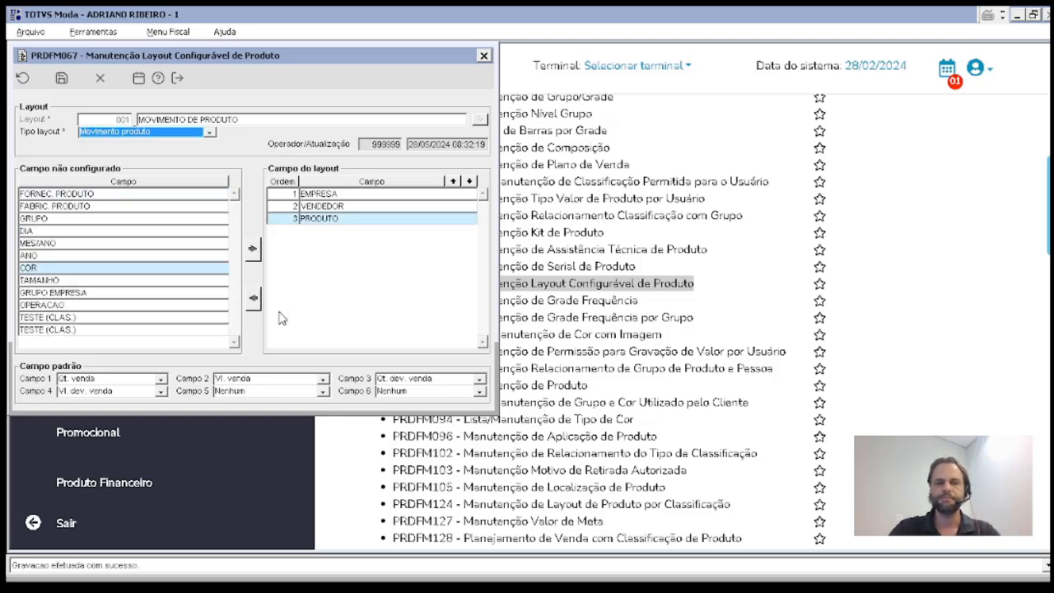
- Move PRODUTO above VENDEDOR in the layout's field order and return it to third place
left_click(286, 194)
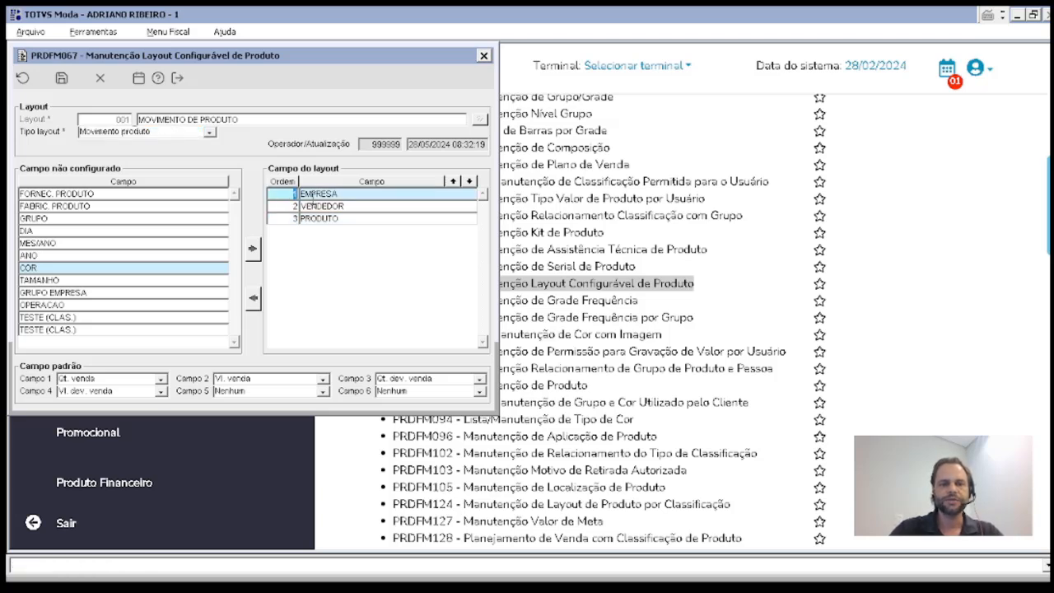
left_click(291, 205)
left_click(292, 218)
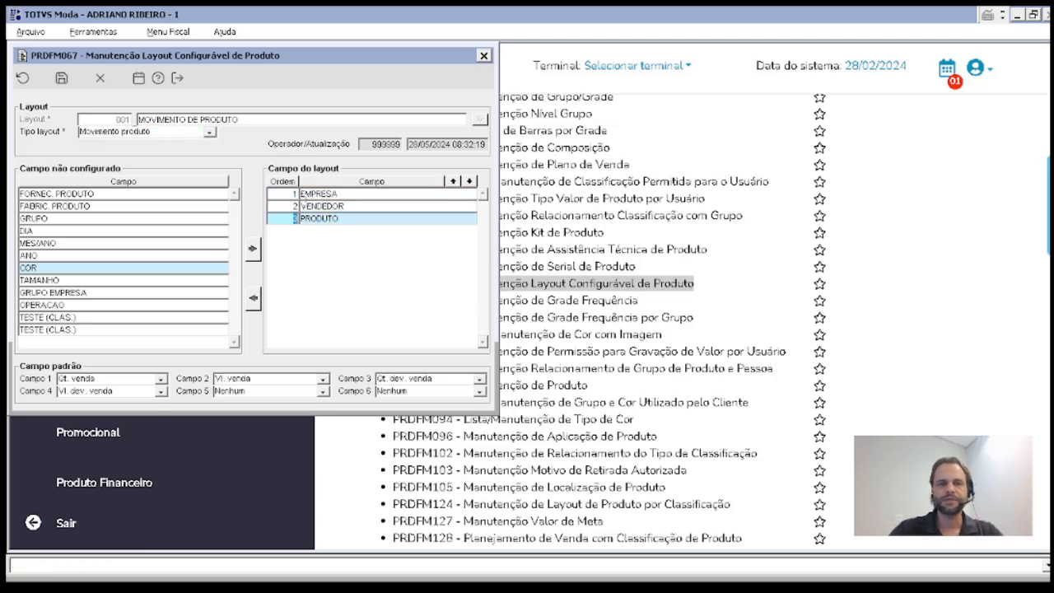
left_click(285, 194)
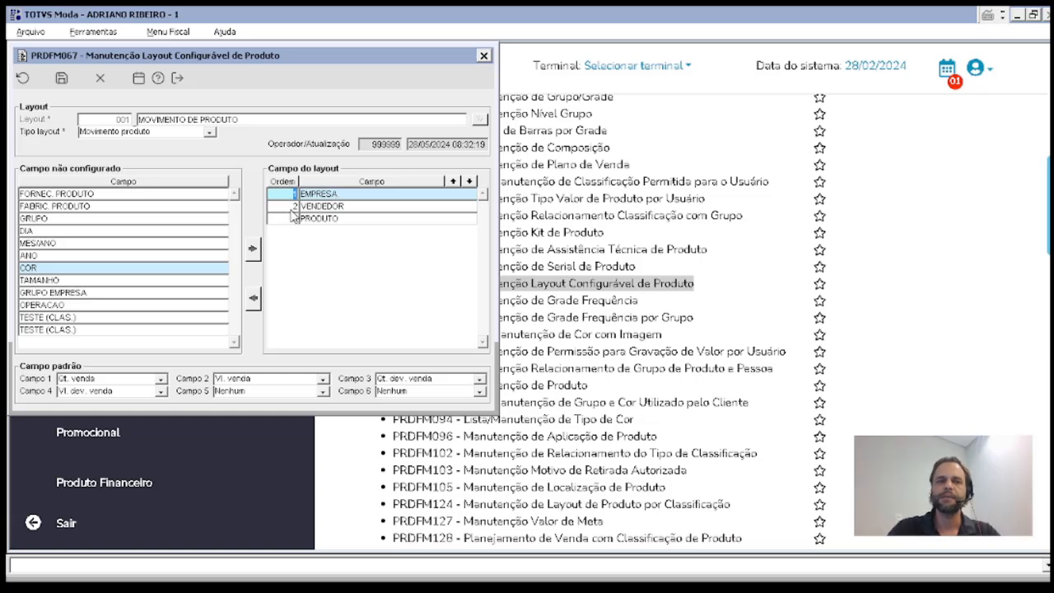
left_click(293, 206)
left_click(292, 218)
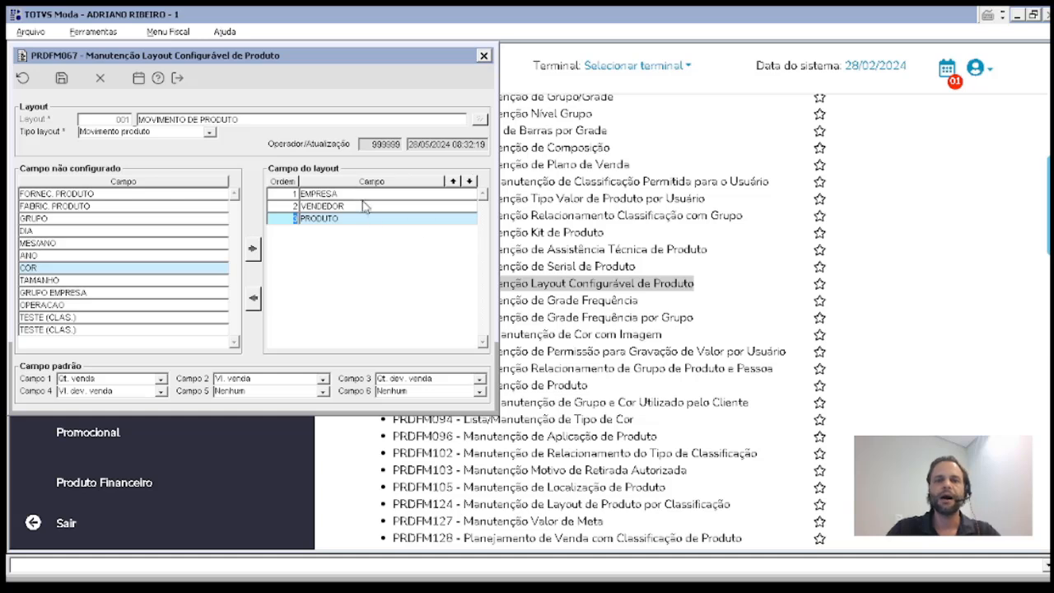
left_click(453, 181)
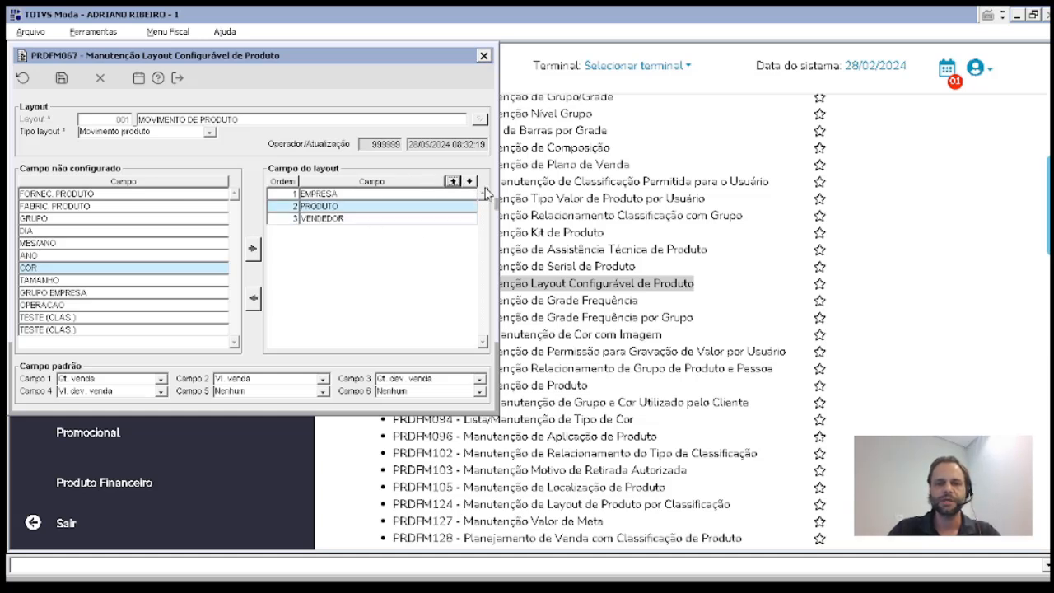
left_click(468, 181)
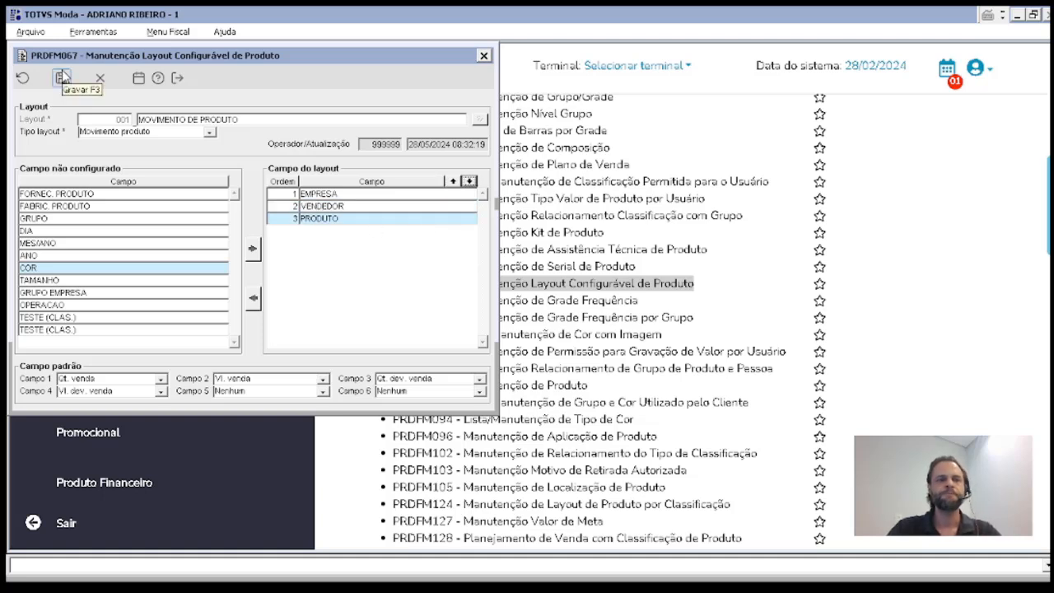
- Save the MOVIMENTO DE PRODUTO layout and close the layout maintenance window
left_click(62, 78)
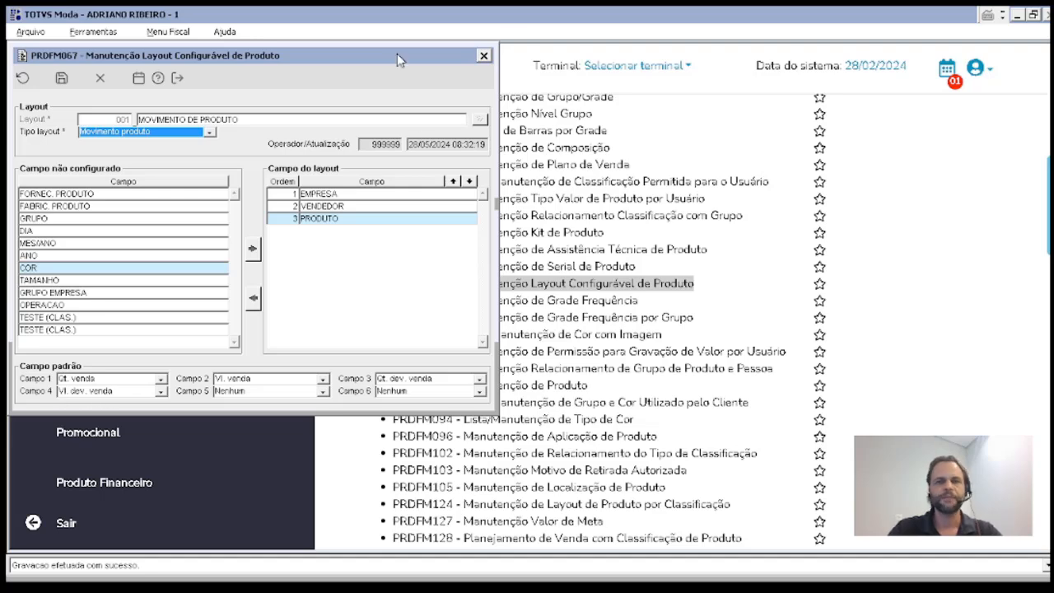
left_click(484, 57)
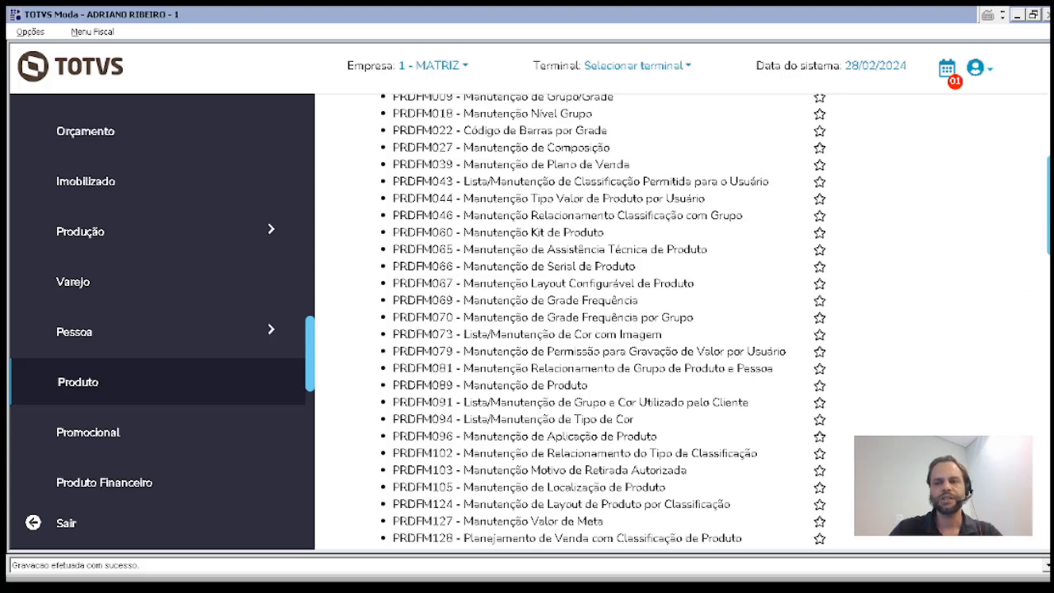
scroll(1046, 247, "down", 3)
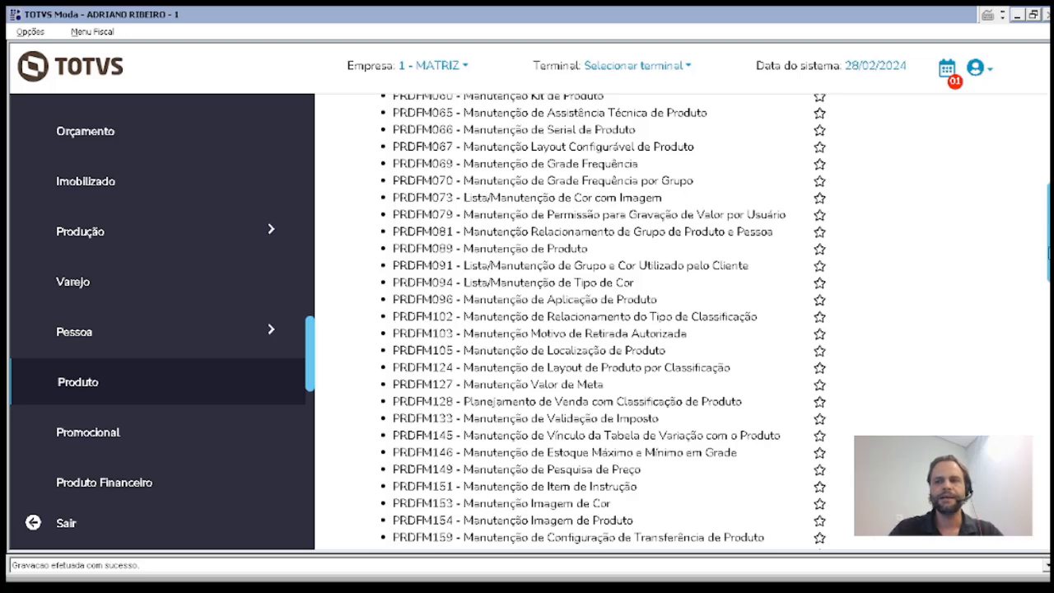
scroll(1047, 238, "up", 2)
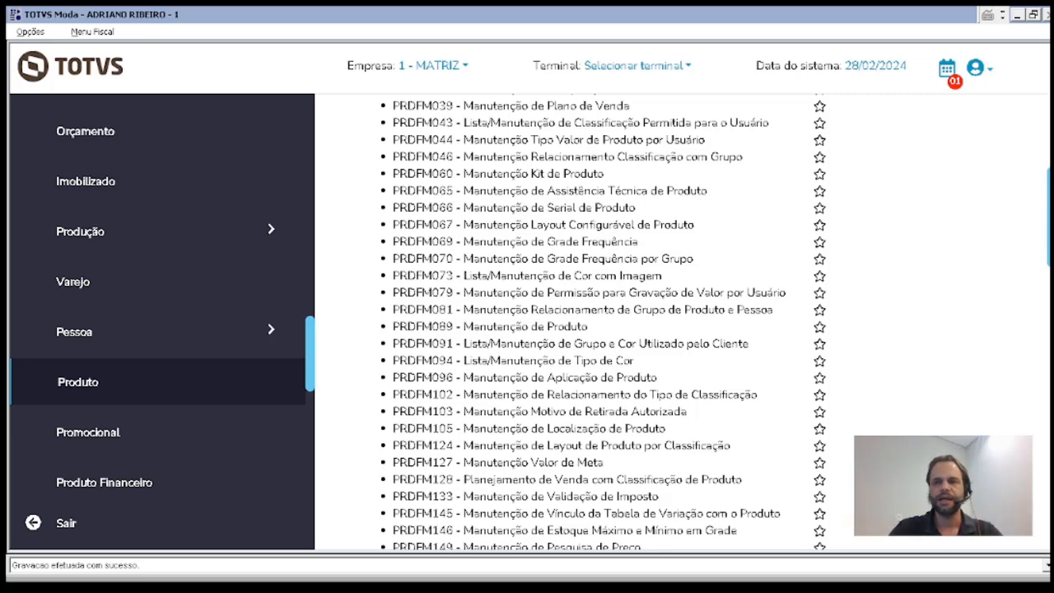
left_click_drag(1047, 238, 1034, 128)
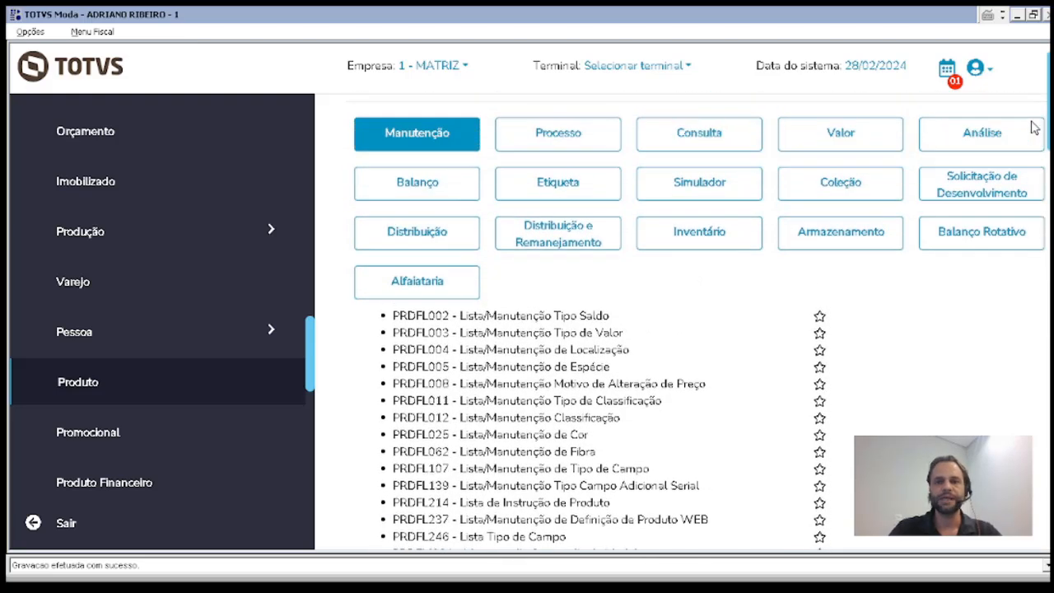
- Look through the Processo programs of the Produto module
left_click(724, 148)
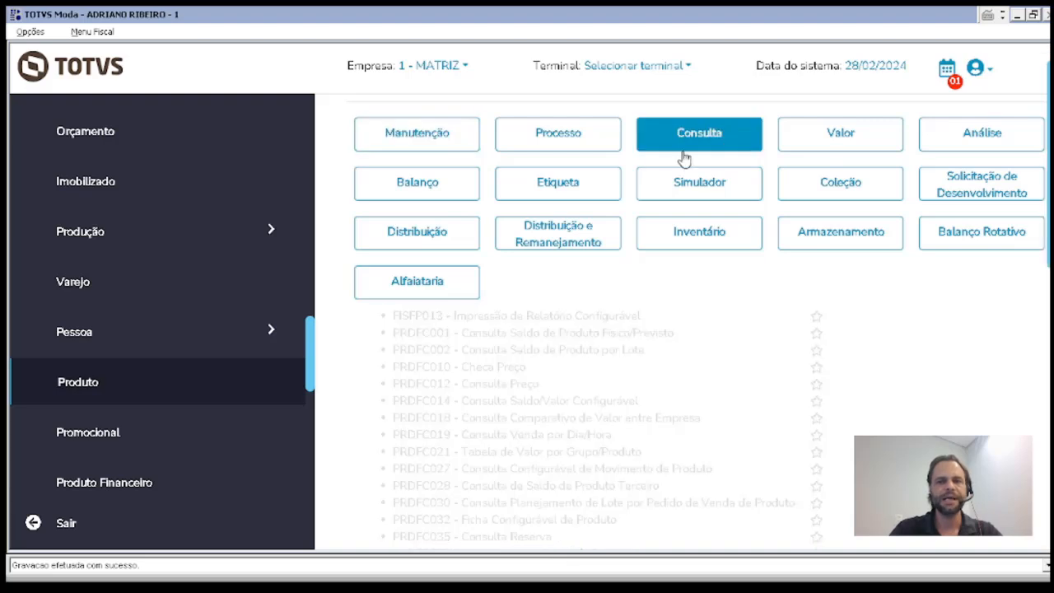
left_click(576, 143)
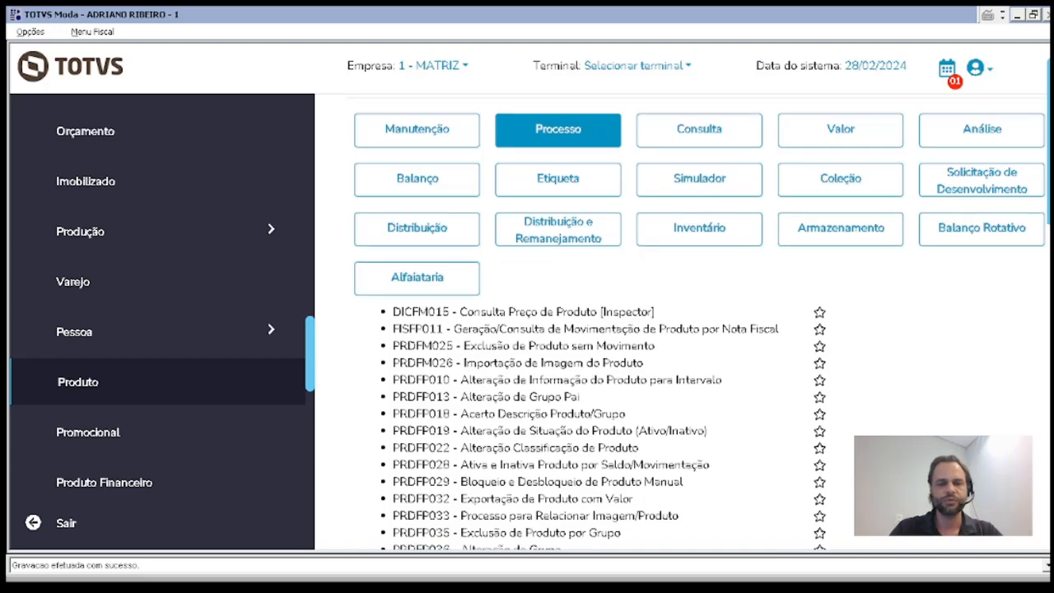
scroll(700, 329, "down", 2)
scroll(699, 321, "down", 2)
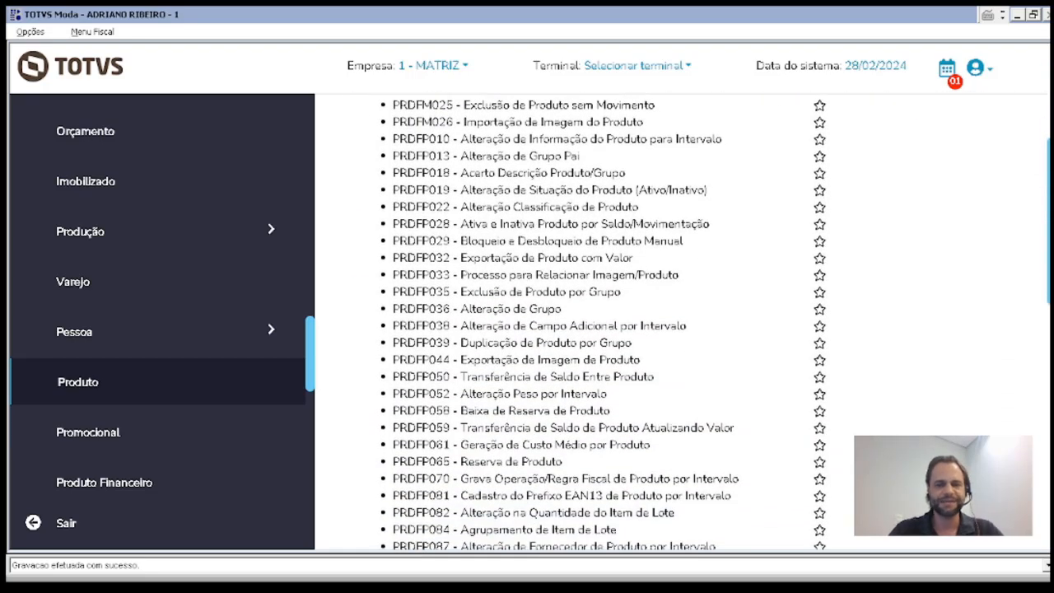
scroll(576, 321, "down", 2)
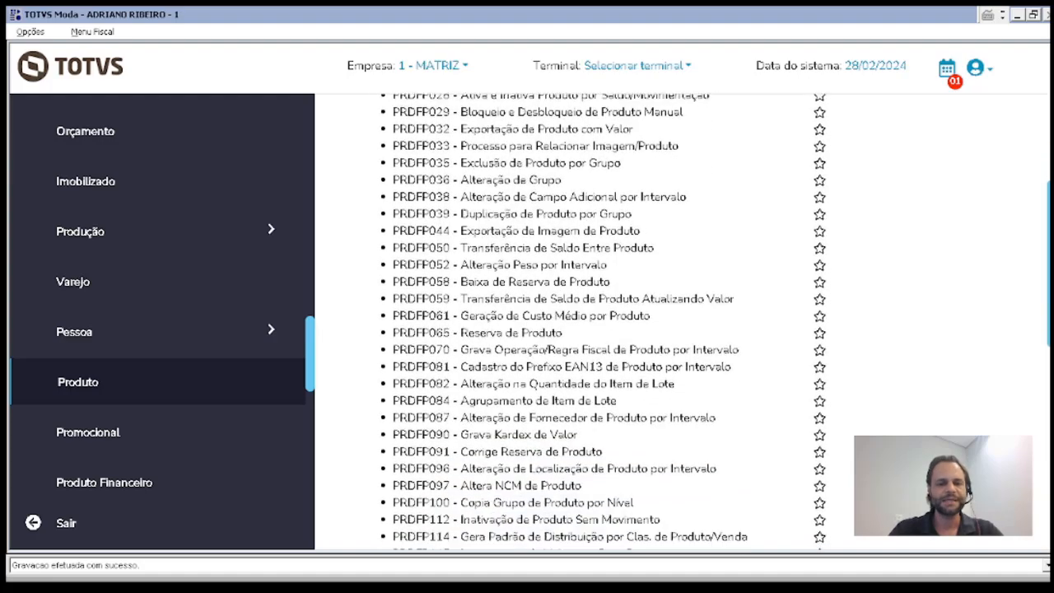
scroll(577, 321, "down", 3)
scroll(576, 321, "down", 6)
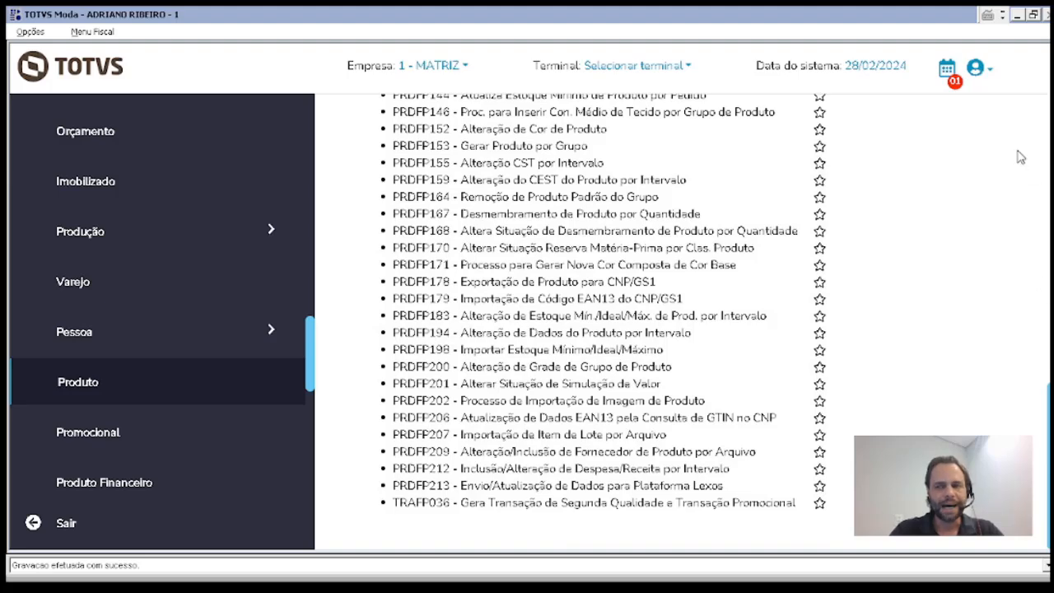
scroll(1015, 155, "up", 15)
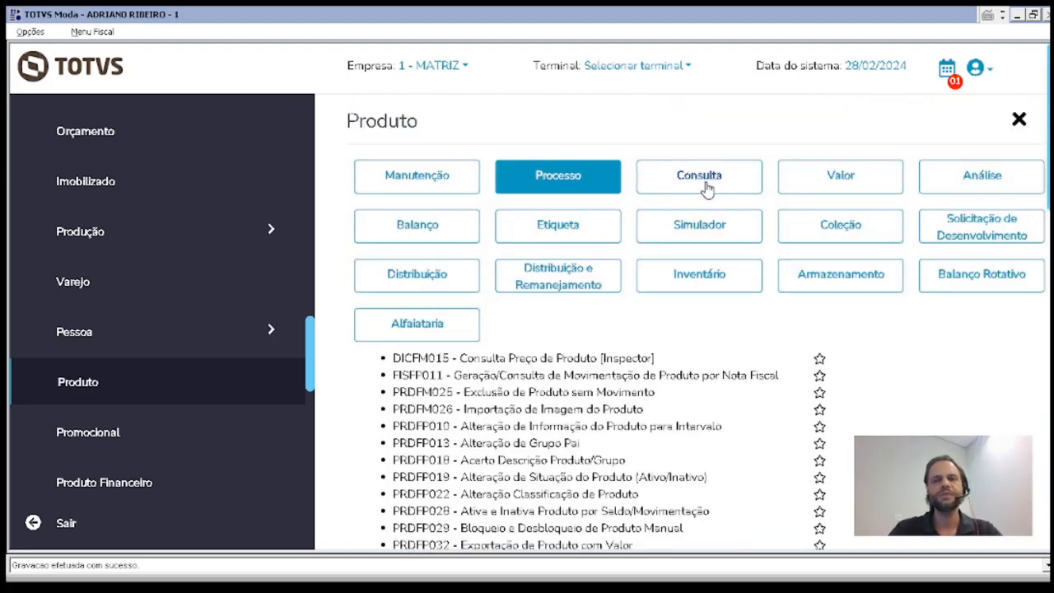
- Find PRDFM090 - Manutenção de Layout Configurável de Produto por Usuário among the Produto module's Consulta programs and open it
left_click(706, 186)
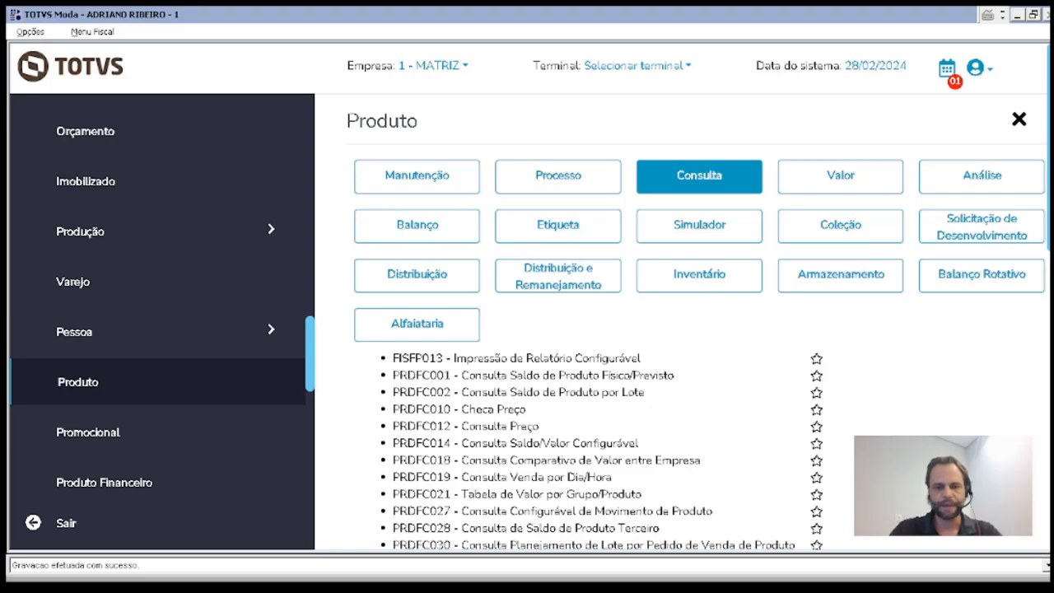
scroll(683, 329, "down", 3)
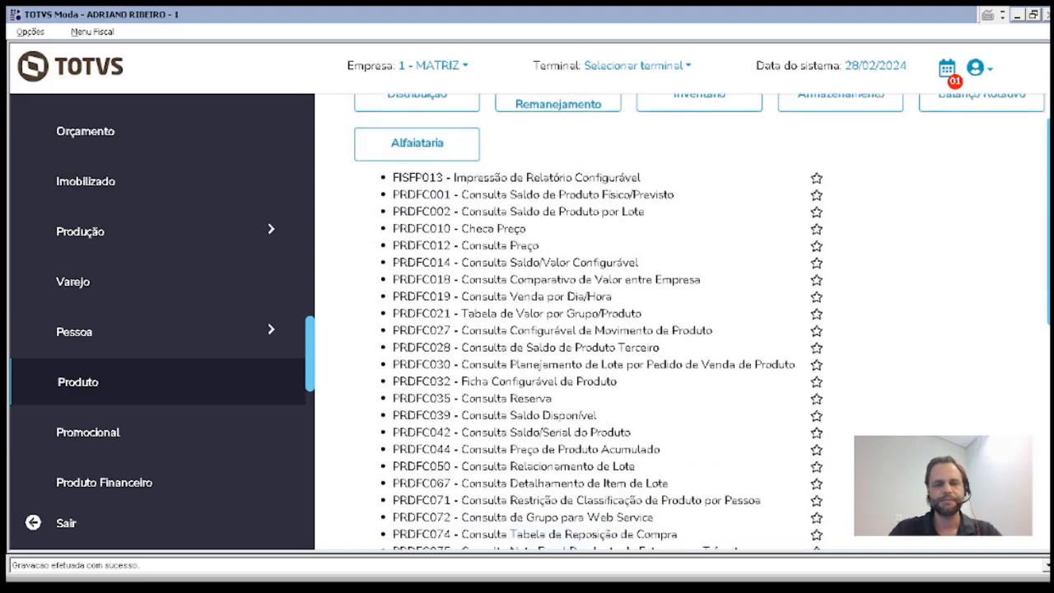
scroll(683, 329, "down", 5)
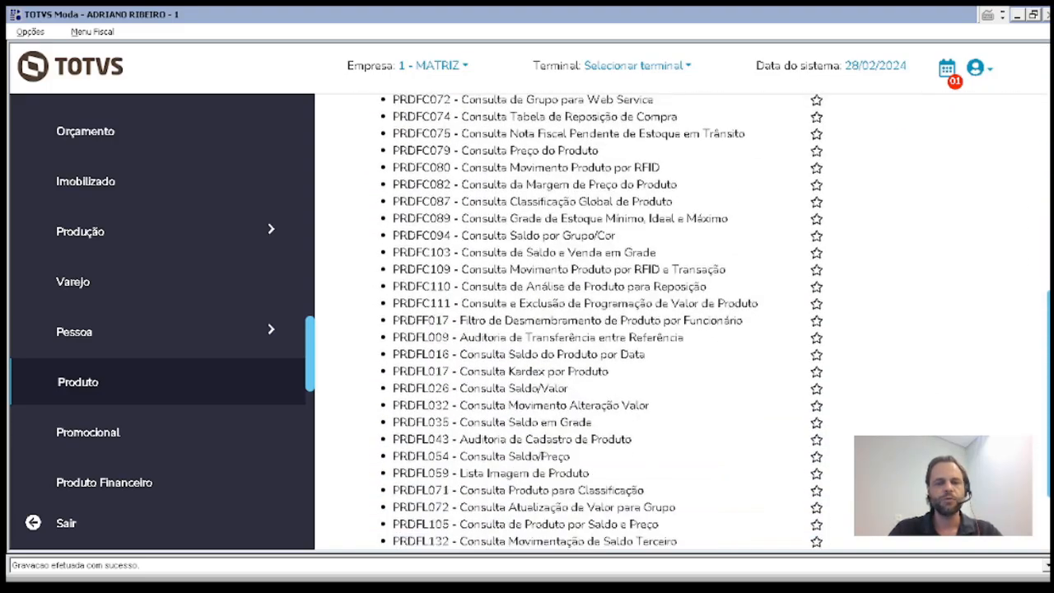
scroll(366, 487, "down", 2)
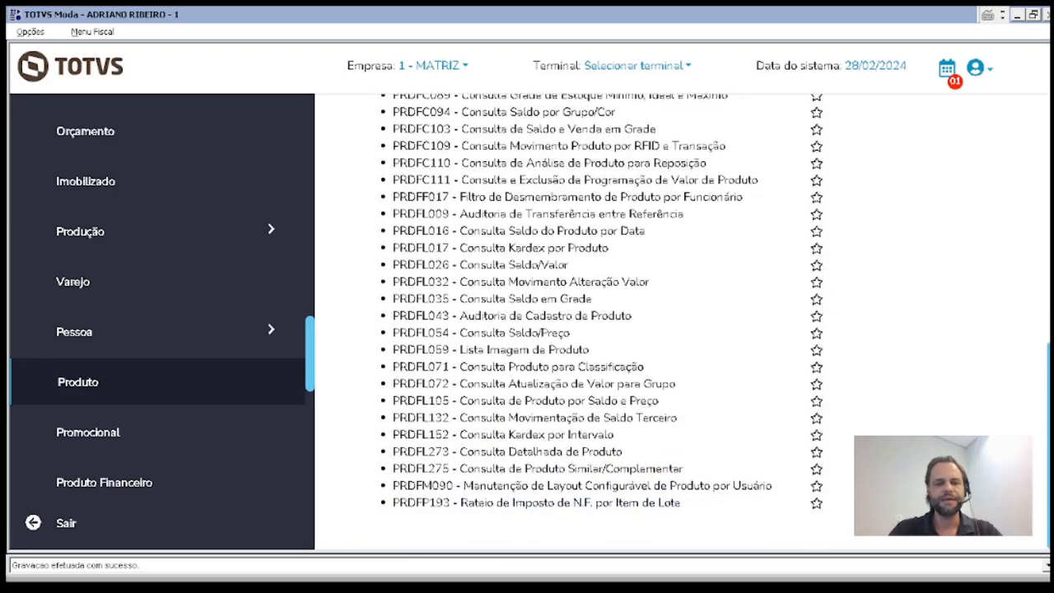
left_click(408, 486)
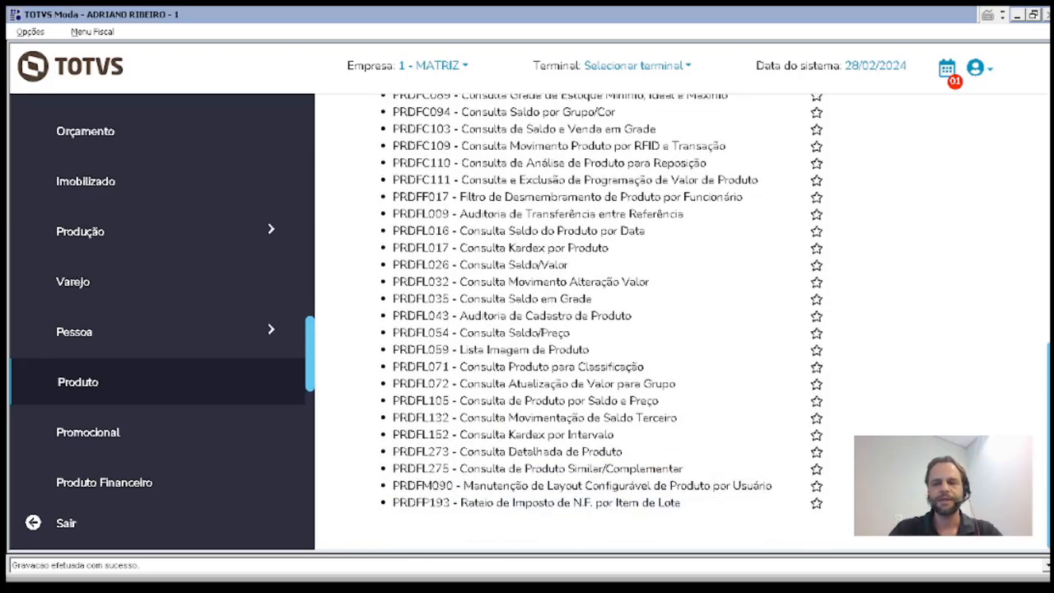
left_click_drag(1048, 428, 1039, 11)
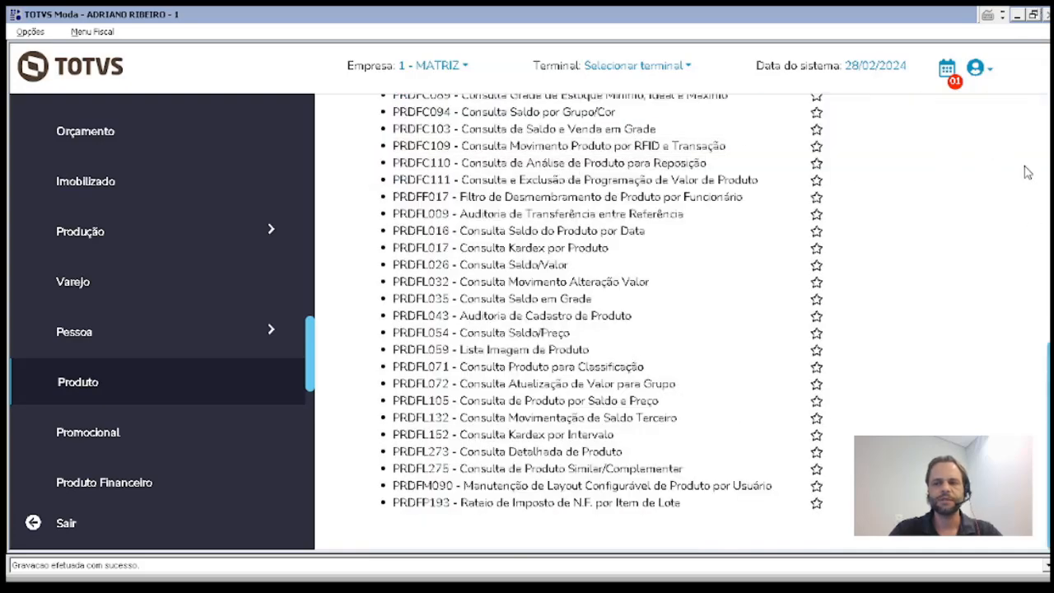
scroll(1026, 172, "up", 15)
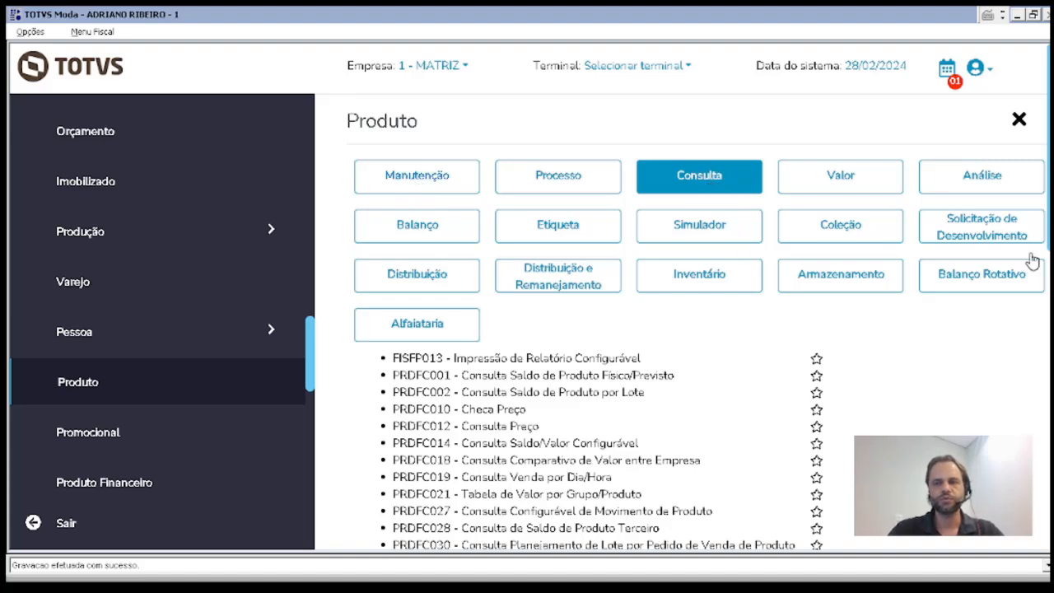
scroll(1032, 260, "down", 5)
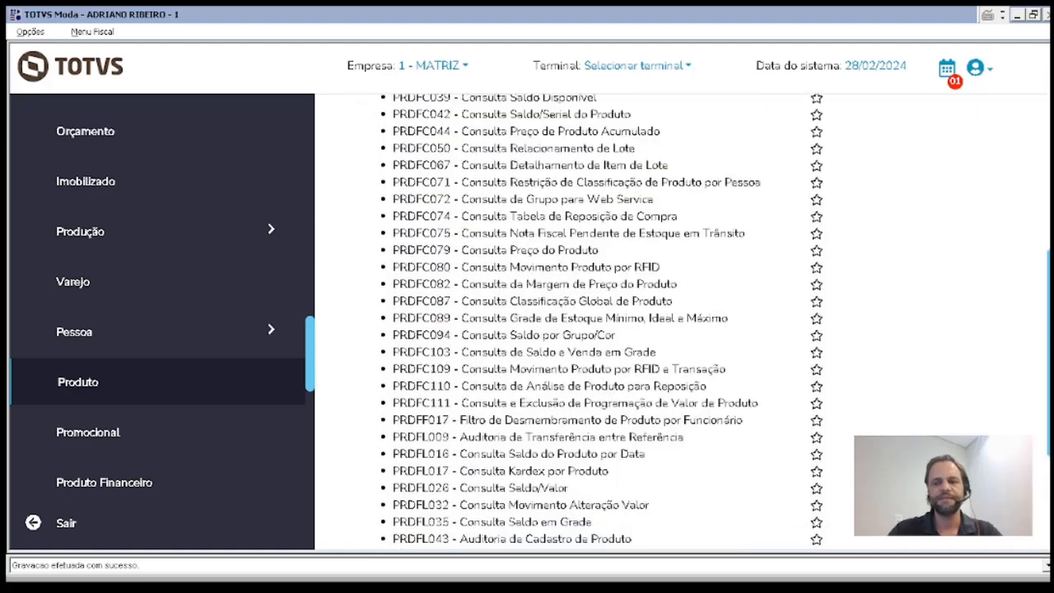
scroll(593, 321, "down", 5)
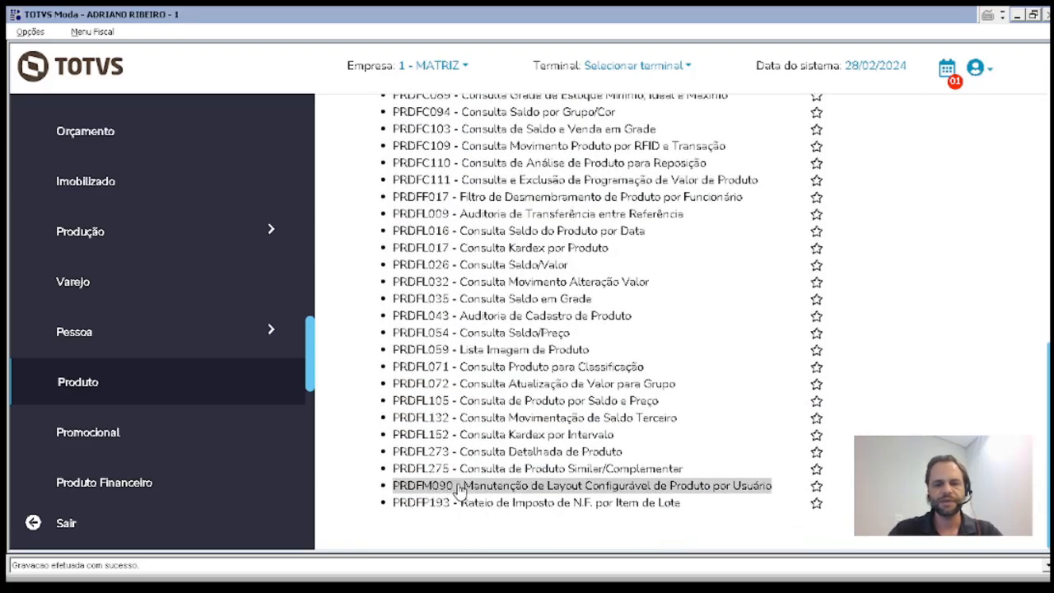
left_click(530, 486)
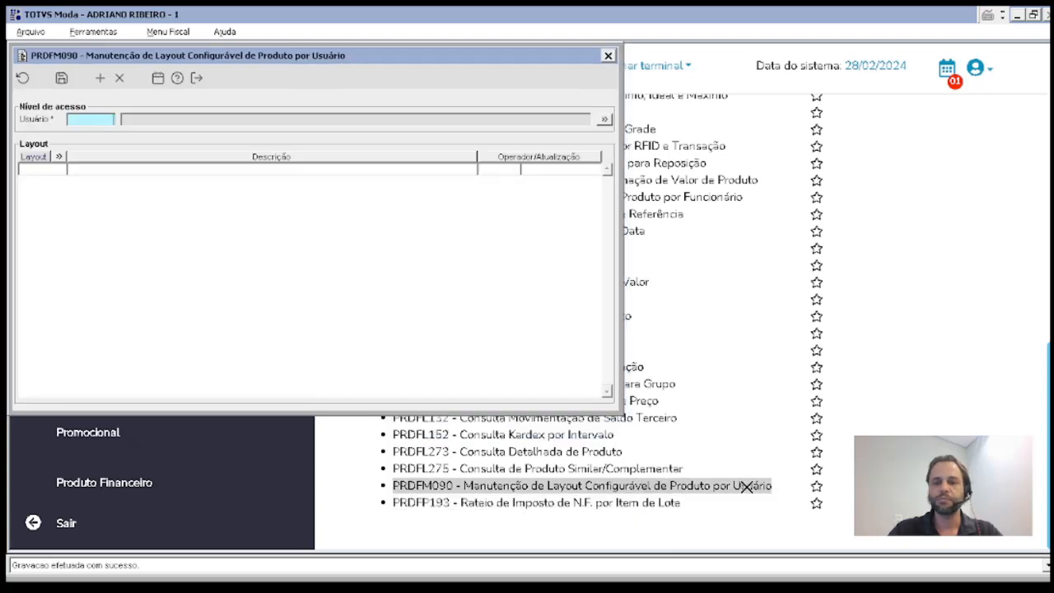
double_click(117, 124)
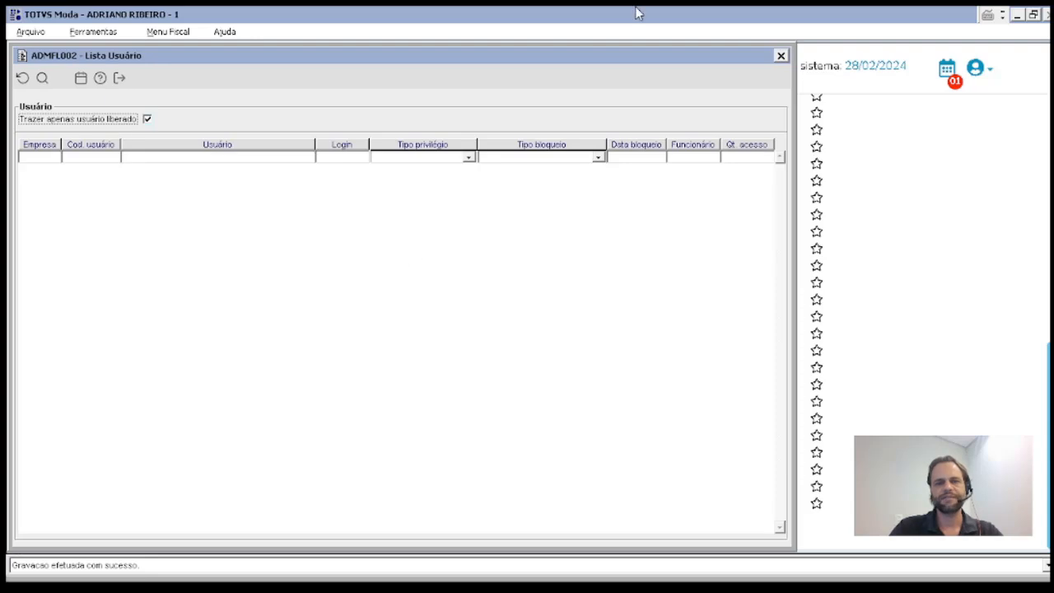
left_click(45, 80)
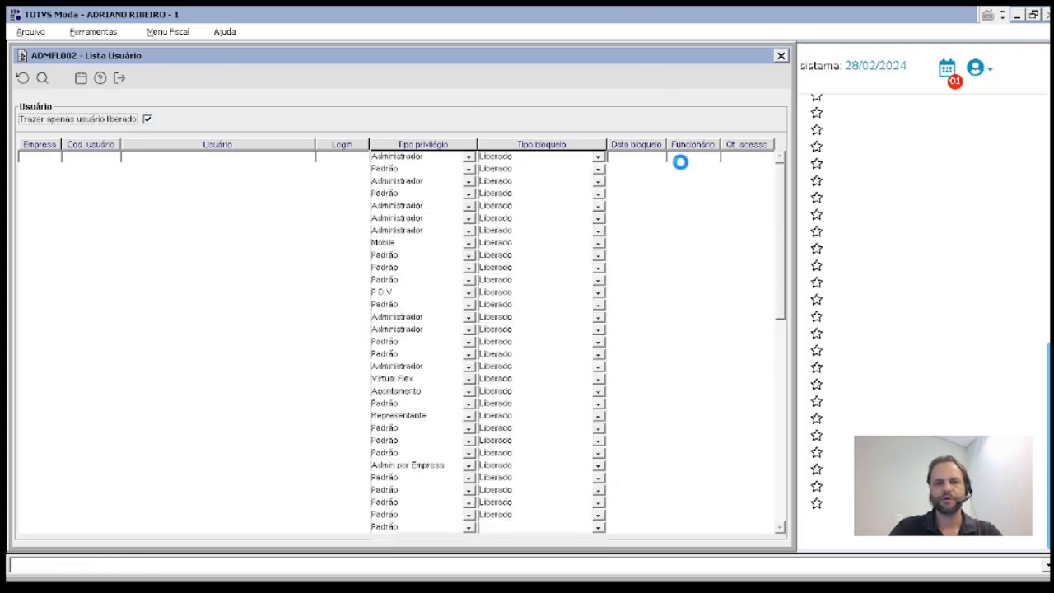
key("Escape")
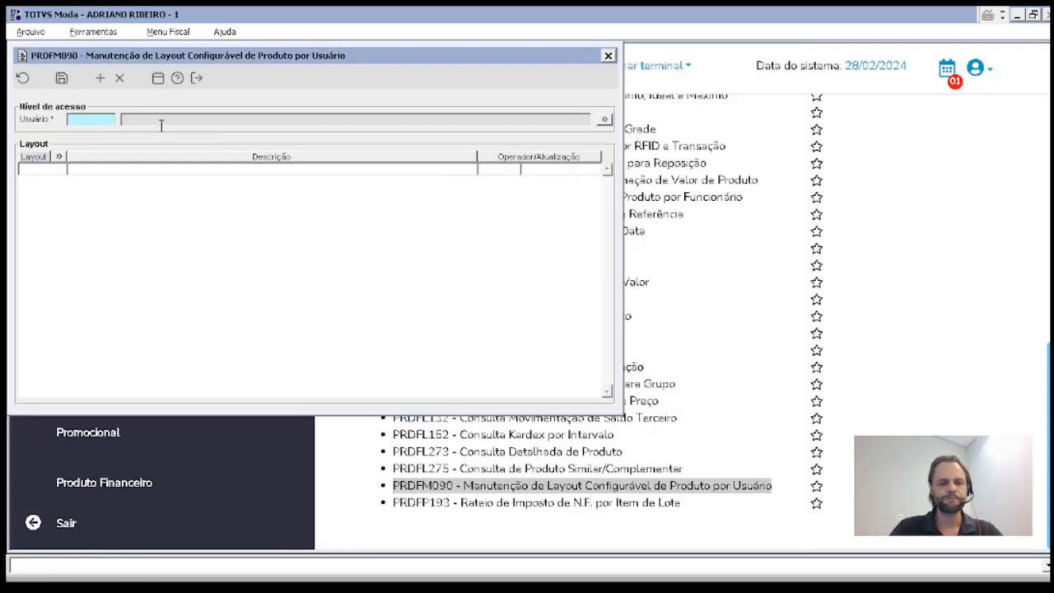
type("3")
key("Tab")
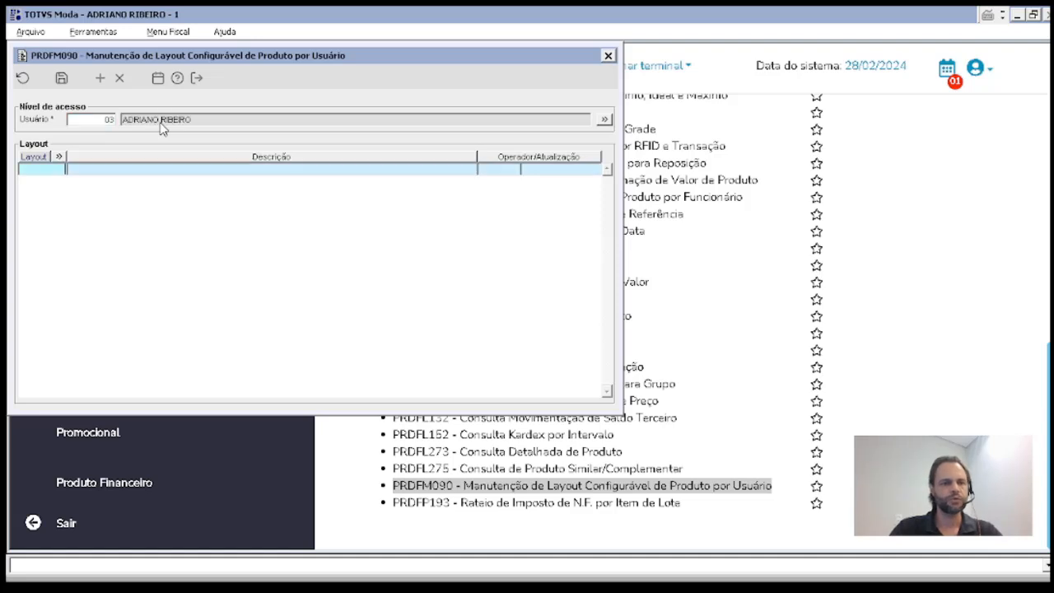
- Set the user to VIRTUAL AGE - SUPORTE INTERNO CIANORTE and add layout 001 MOVIMENTO DE PRODUTO to the user's layouts
left_click(108, 117)
type("999999")
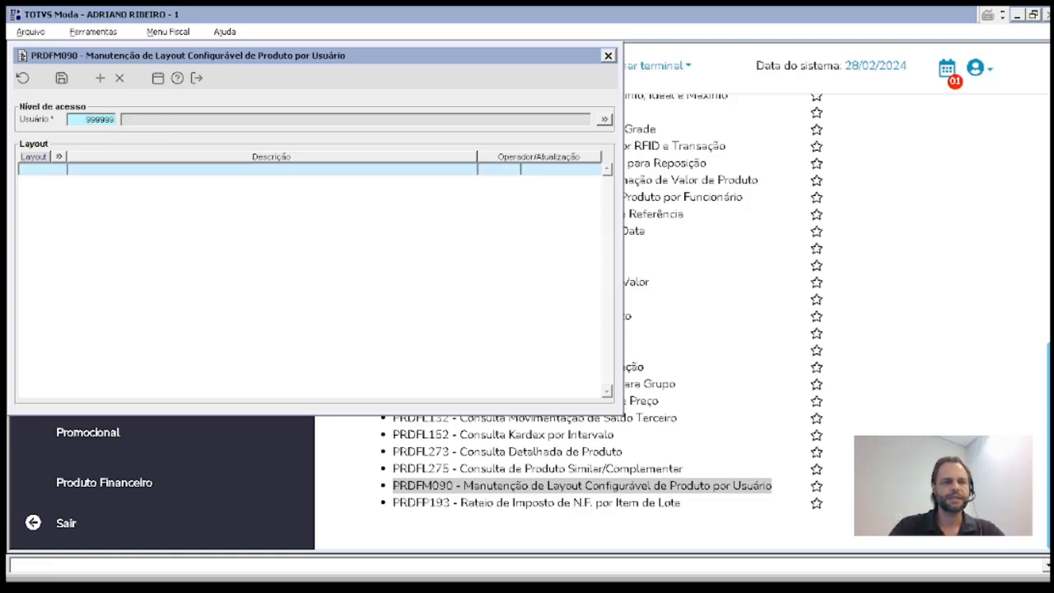
key("Tab")
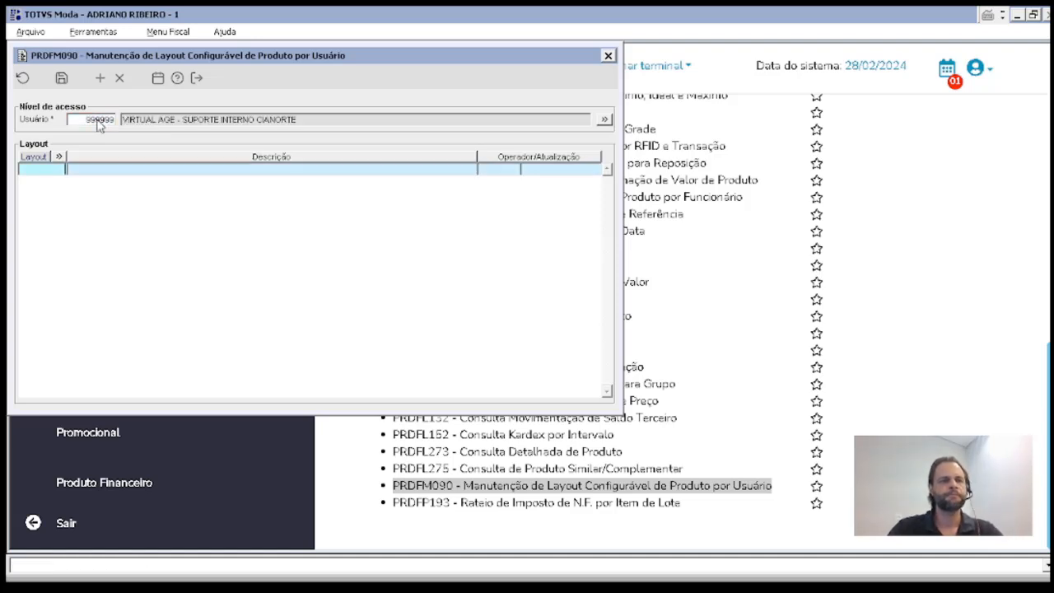
double_click(52, 173)
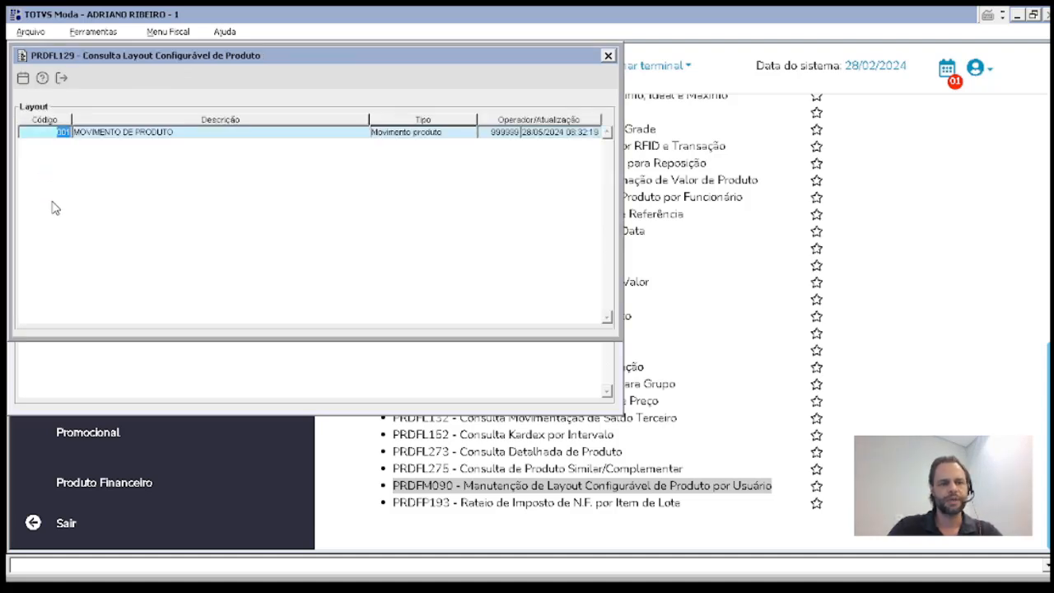
double_click(58, 134)
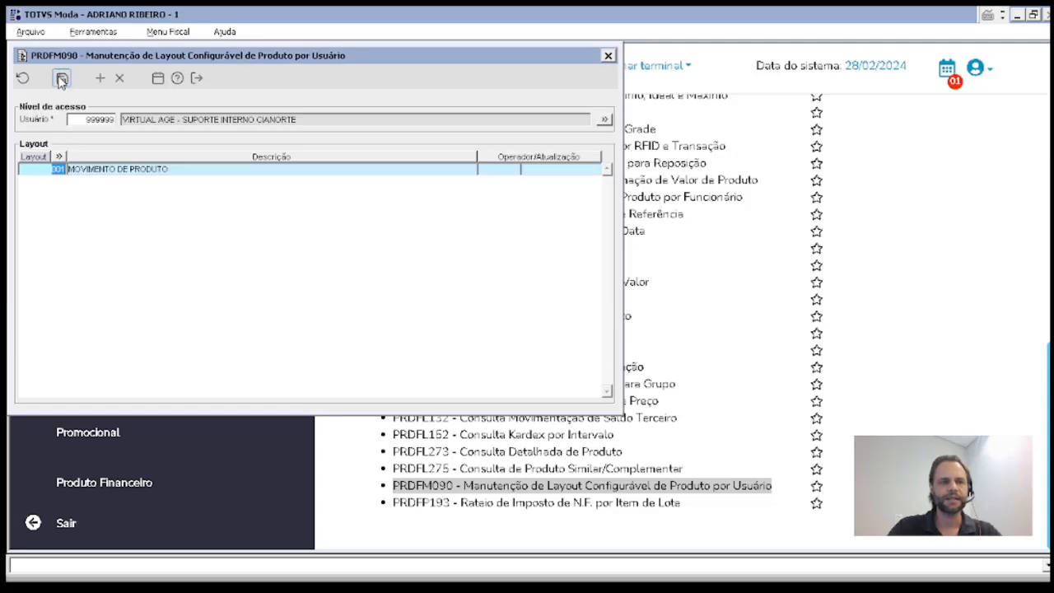
- Save the user's layout assignment and close the PRDFM090 window
left_click(62, 79)
left_click(65, 170)
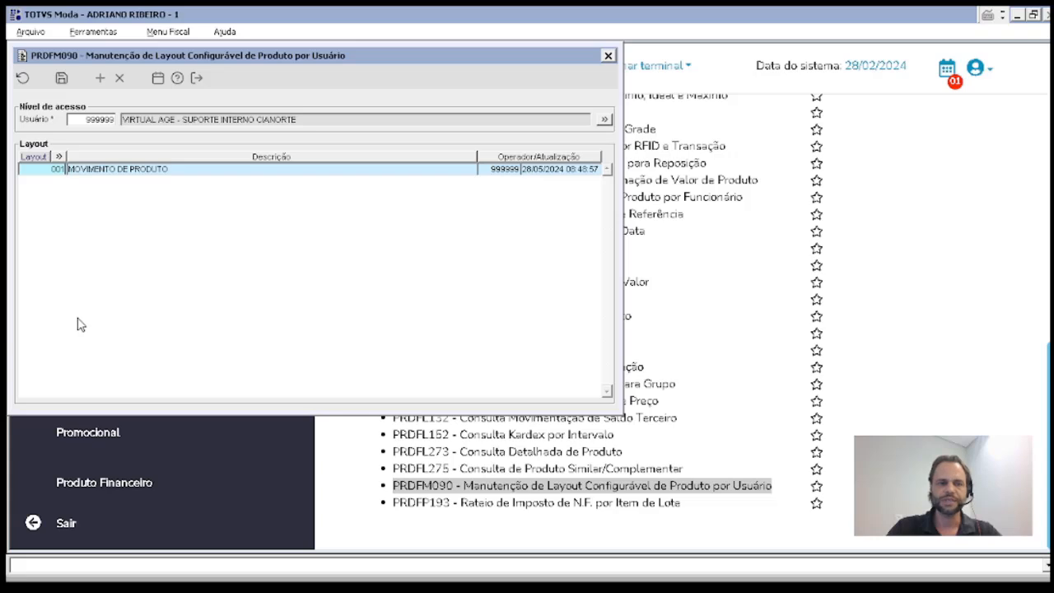
left_click_drag(130, 56, 215, 55)
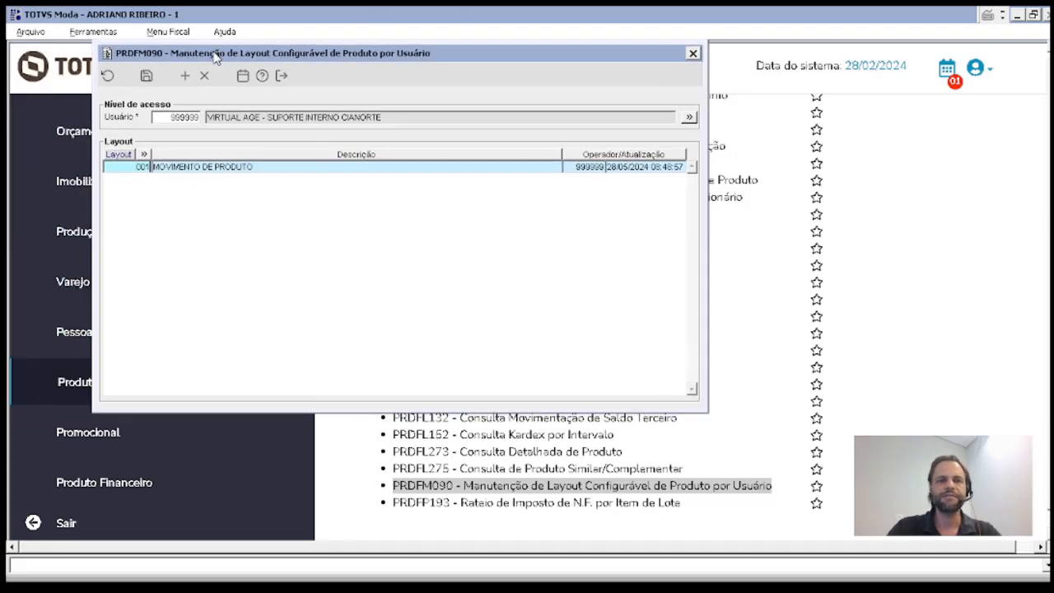
left_click(145, 75)
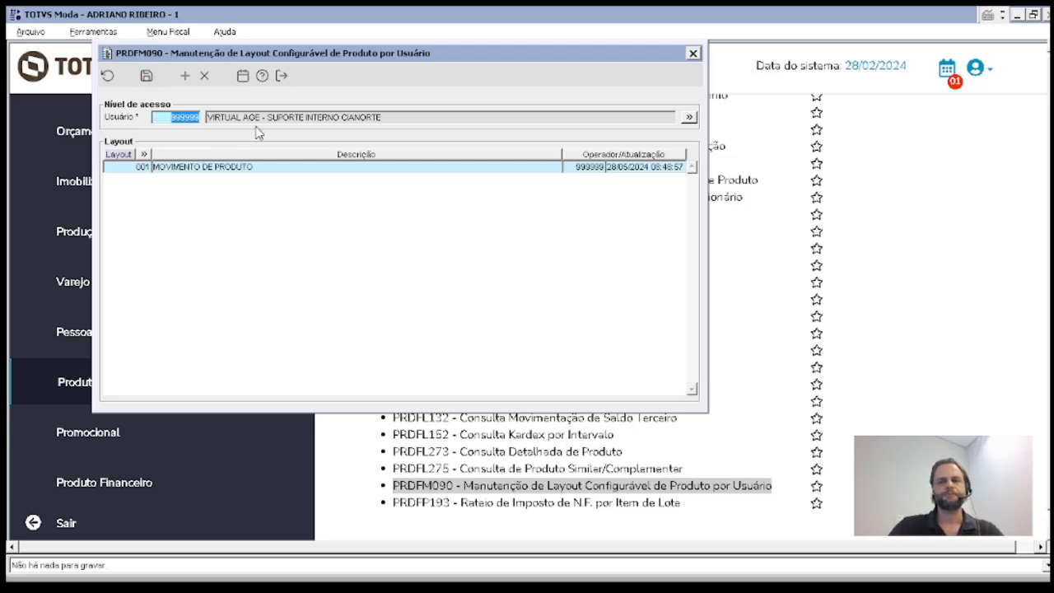
key("Escape")
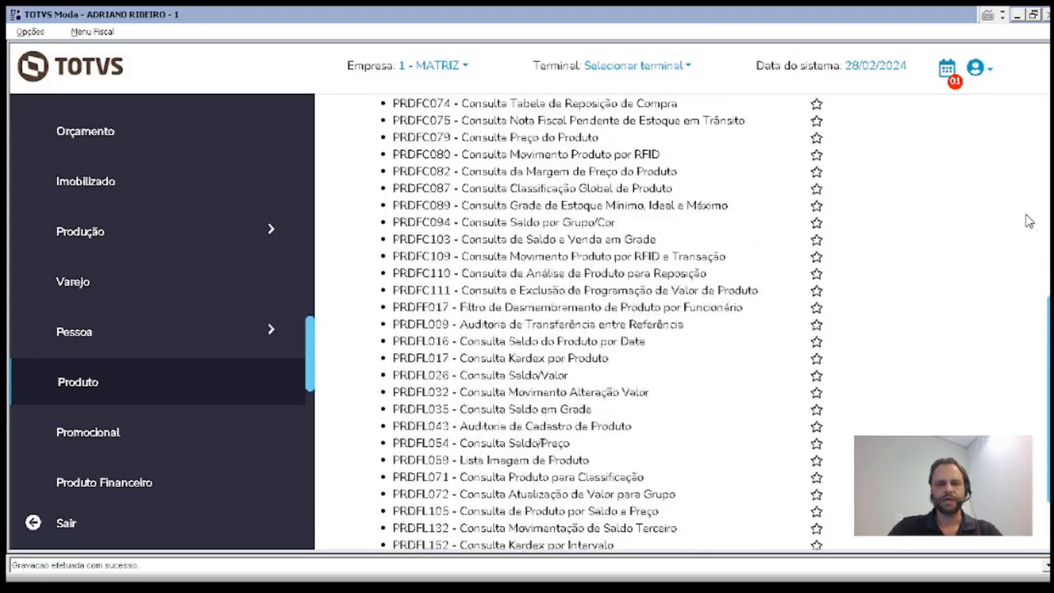
- Open PRDFC027 - Consulta Configurável de Movimento de Produto and select all companies (1, 2 and 3) for the filter
scroll(1028, 220, "up", 5)
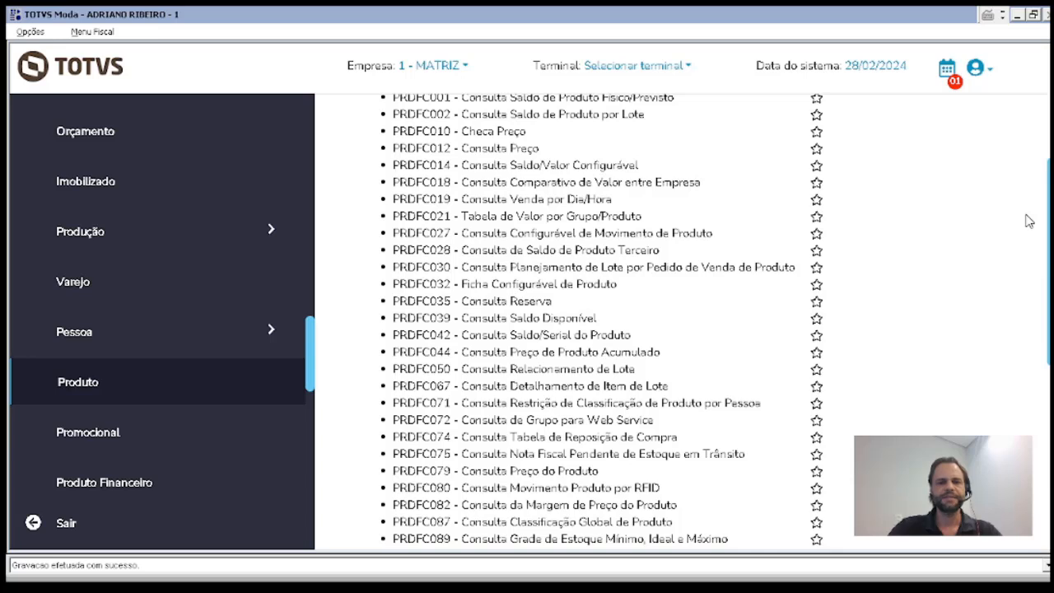
left_click(424, 234)
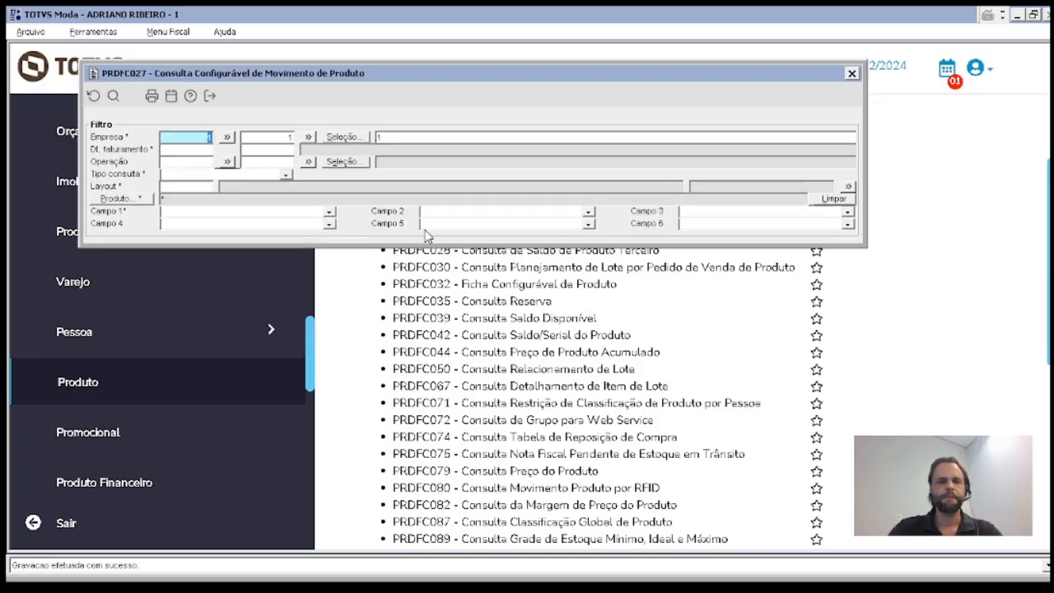
left_click(340, 136)
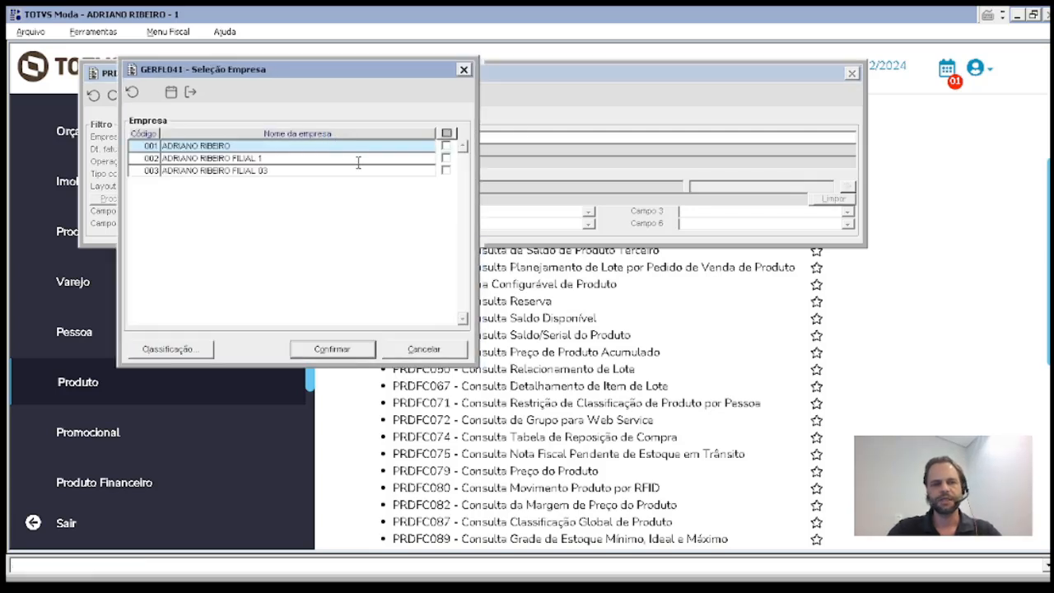
left_click(446, 133)
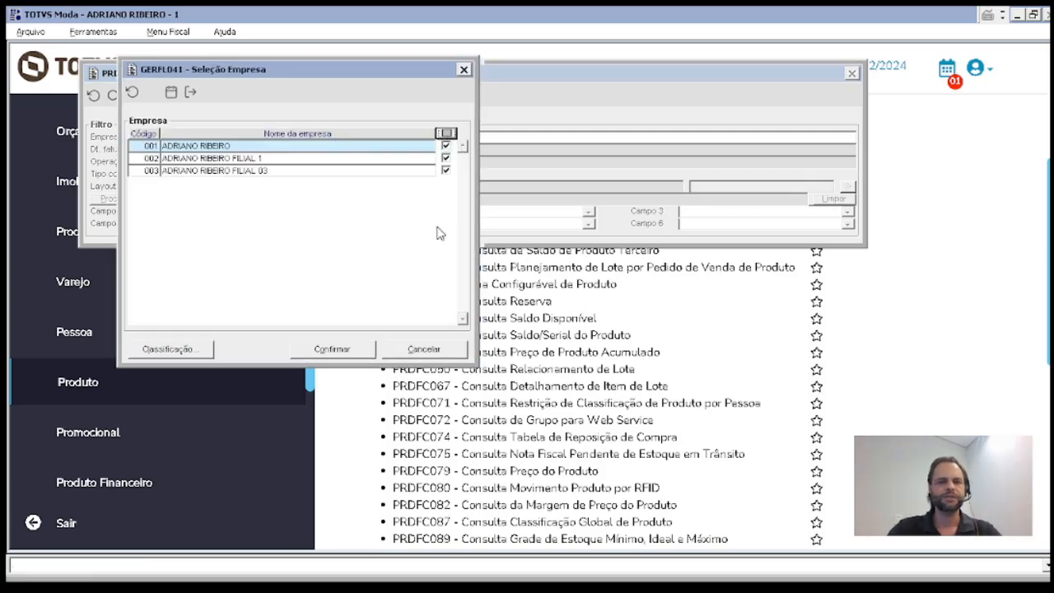
left_click(345, 350)
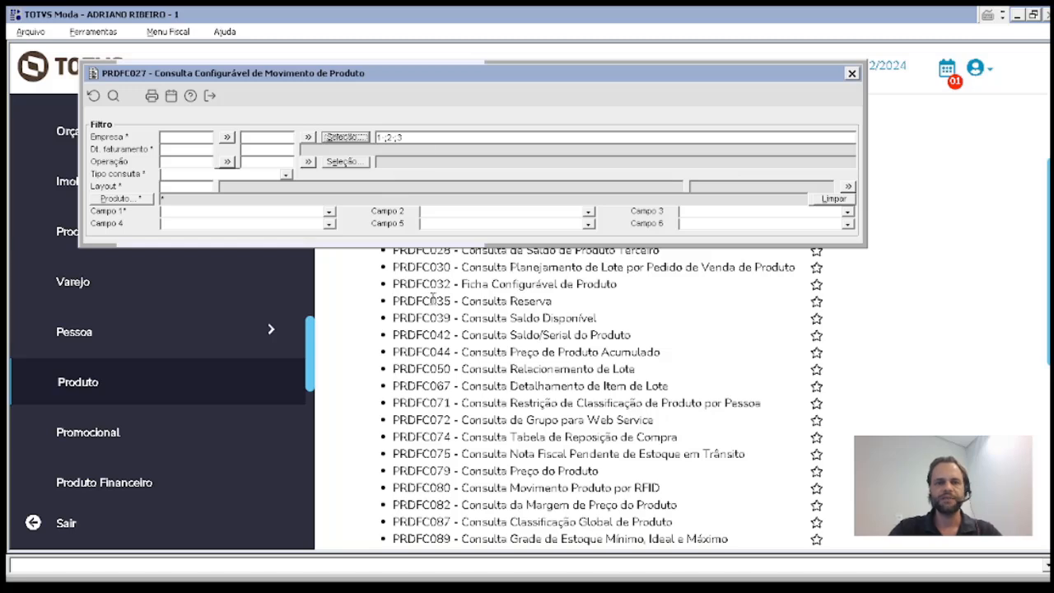
- Set the query's billing date range to 01/01/2024 through 31/12/2024
left_click(178, 150)
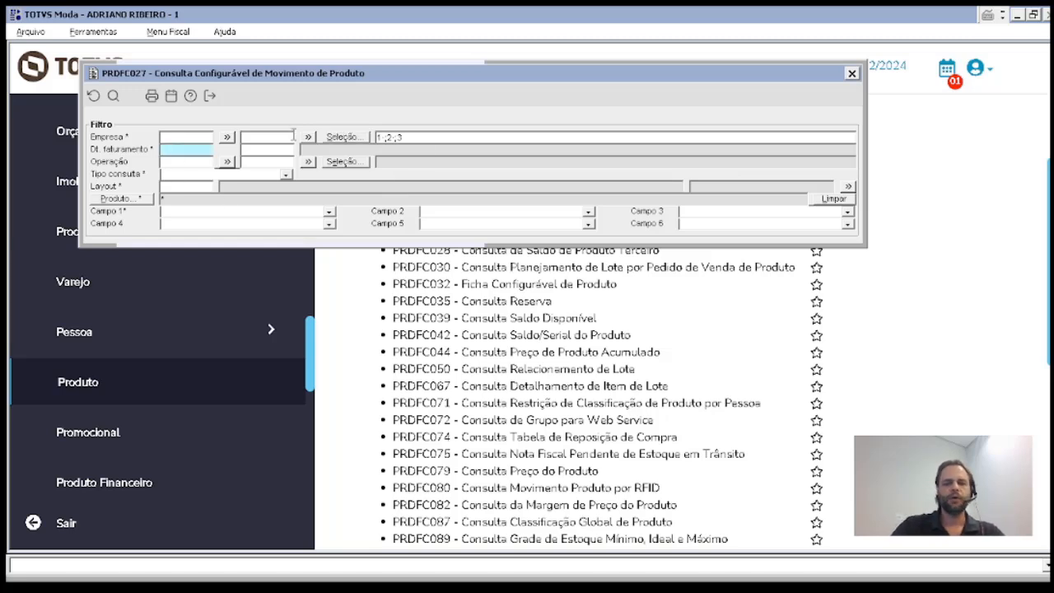
type("01012024")
key("Tab")
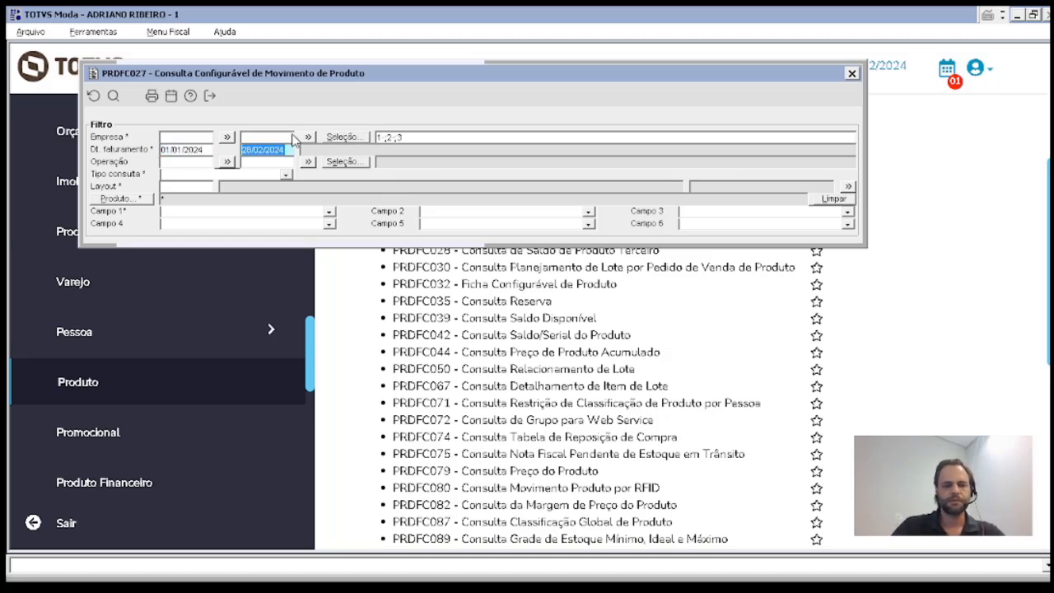
type("31/12/2024")
key("Tab")
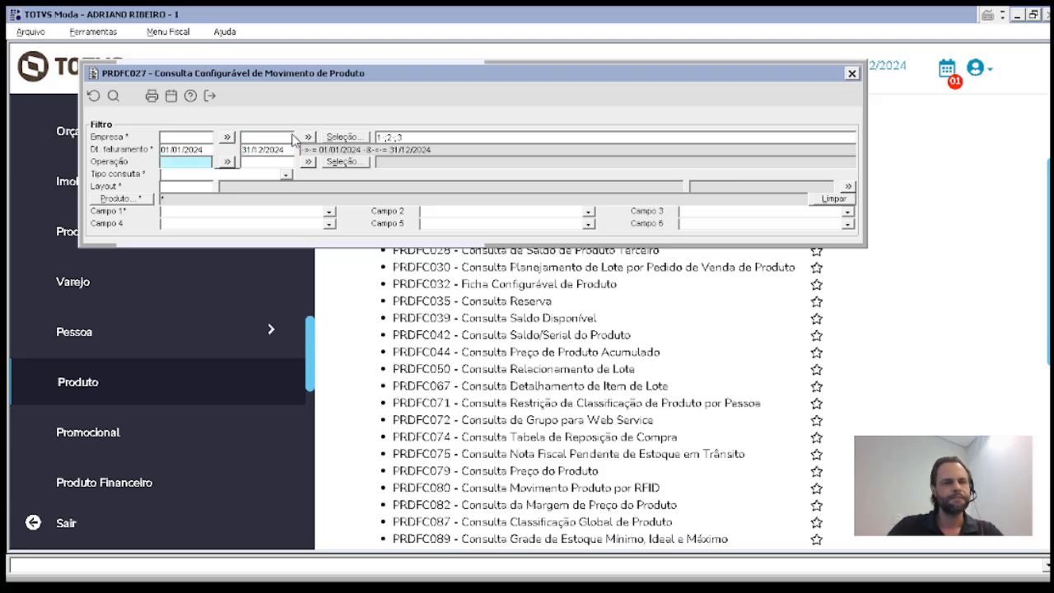
- Set the operation range to 000 through 9999 and review the available operations, including SAIDA TROCA and VENDA NFCE, without selecting any
key("Tab")
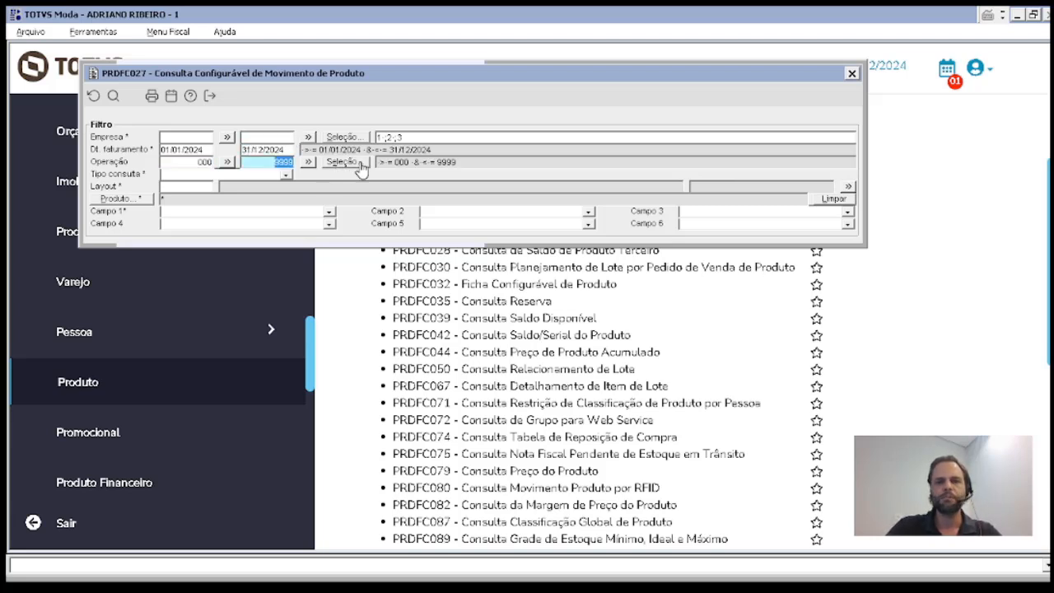
left_click(360, 165)
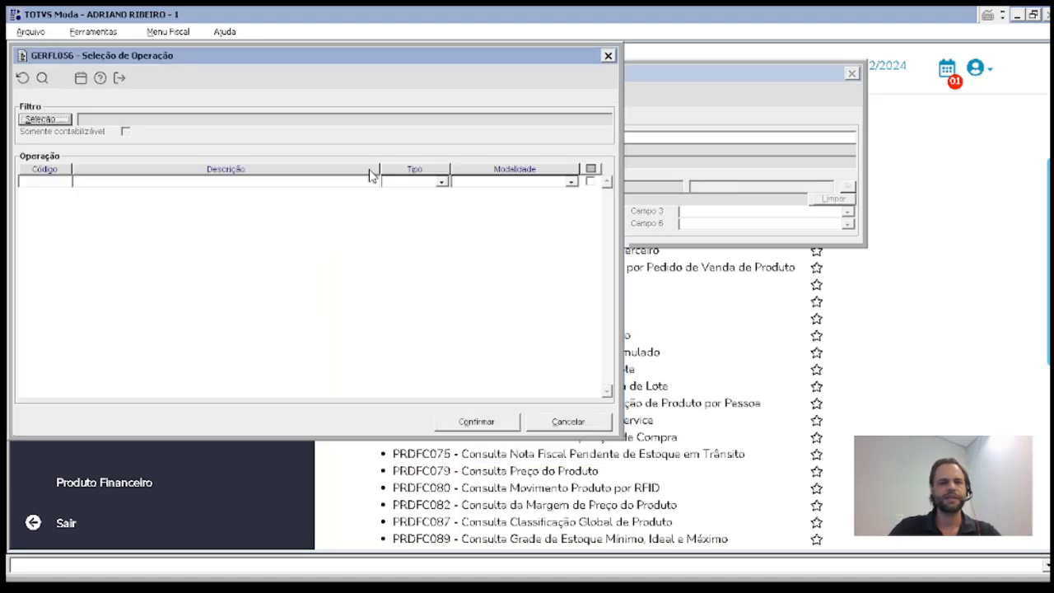
left_click(43, 78)
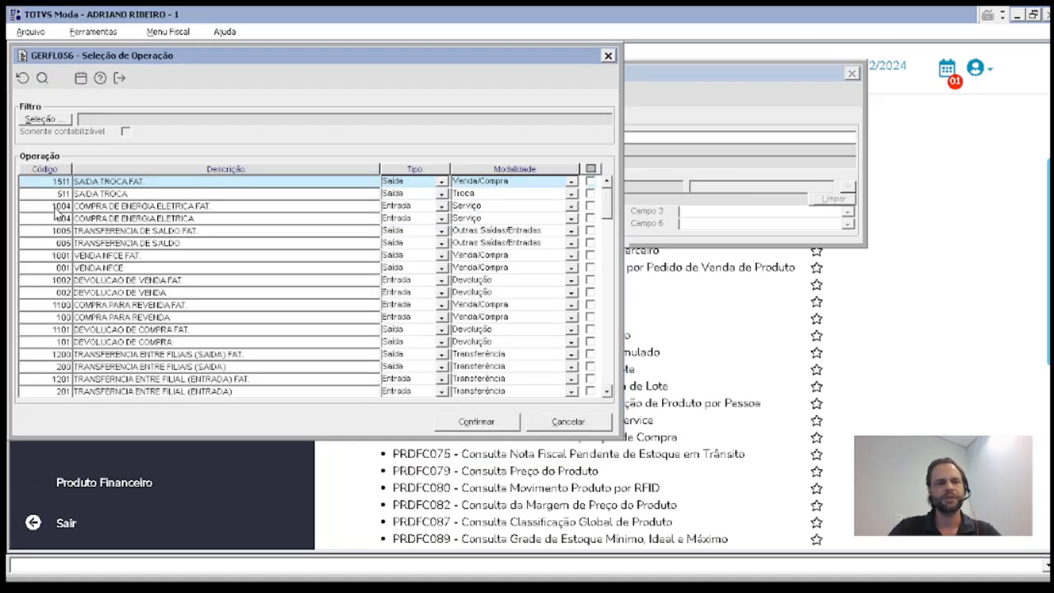
left_click(48, 193)
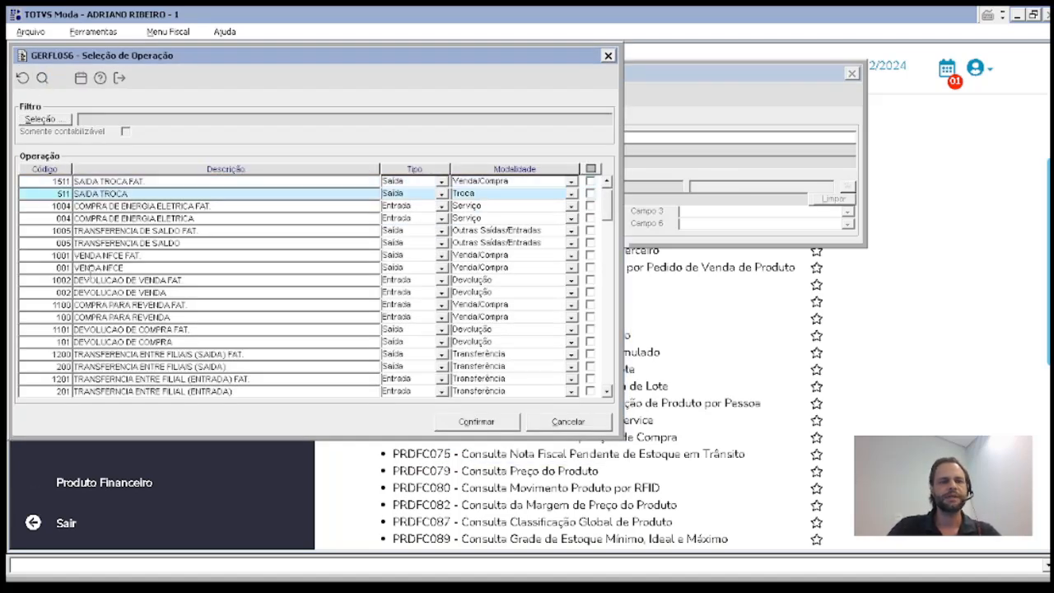
left_click(57, 268)
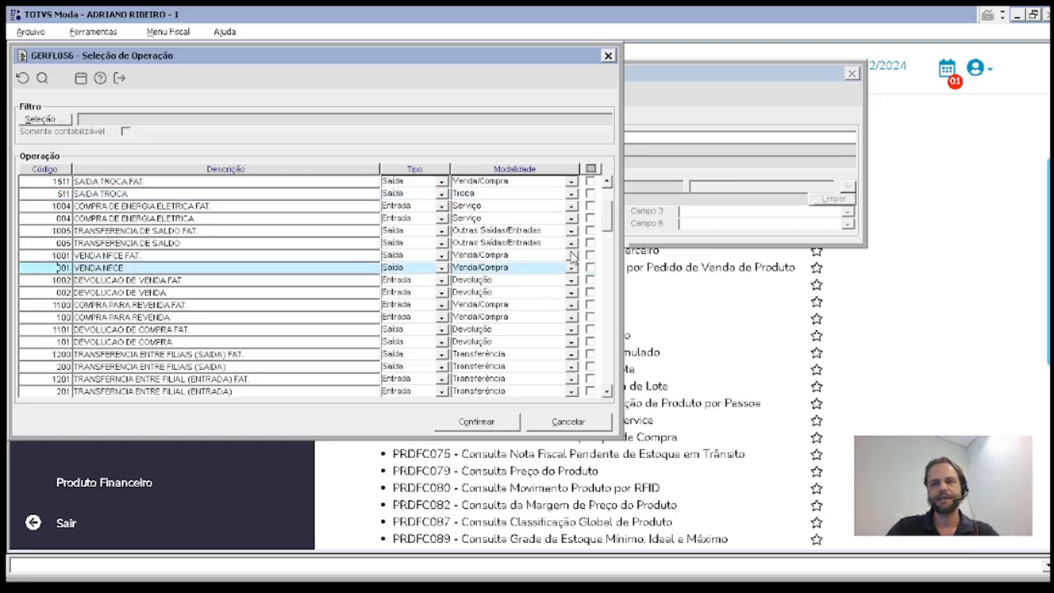
key("Escape")
- Set the query type to Total and choose layout 001 MOVIMENTO DE PRODUTO for the movement query
left_click(283, 176)
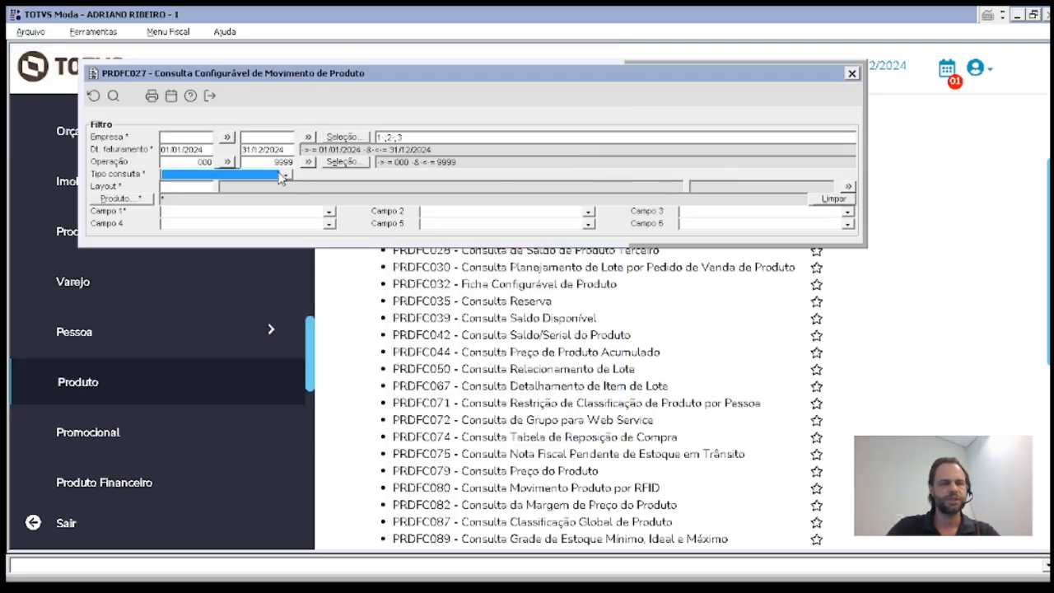
left_click(216, 176)
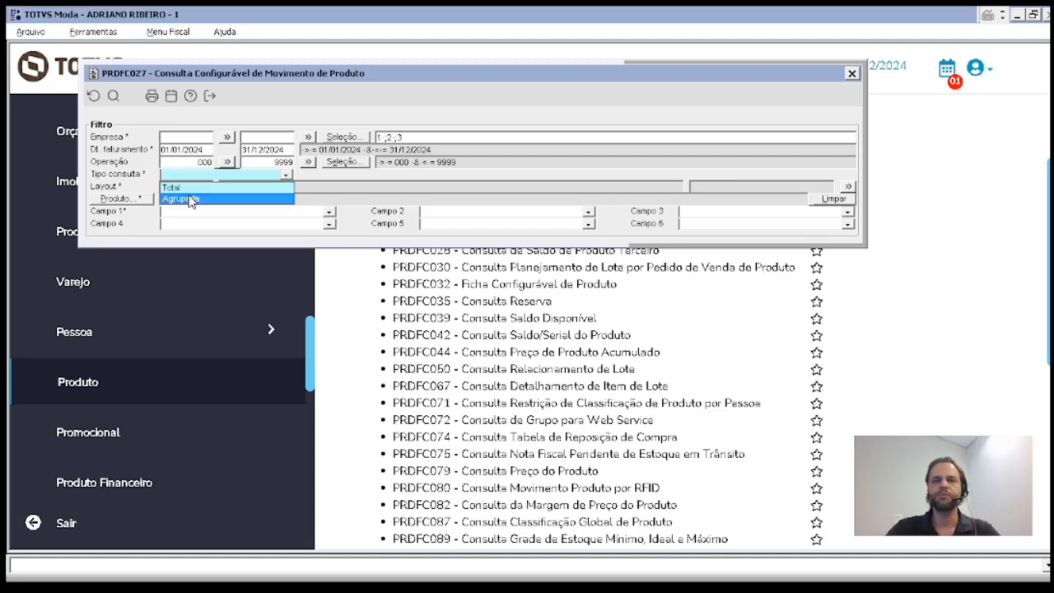
left_click(175, 187)
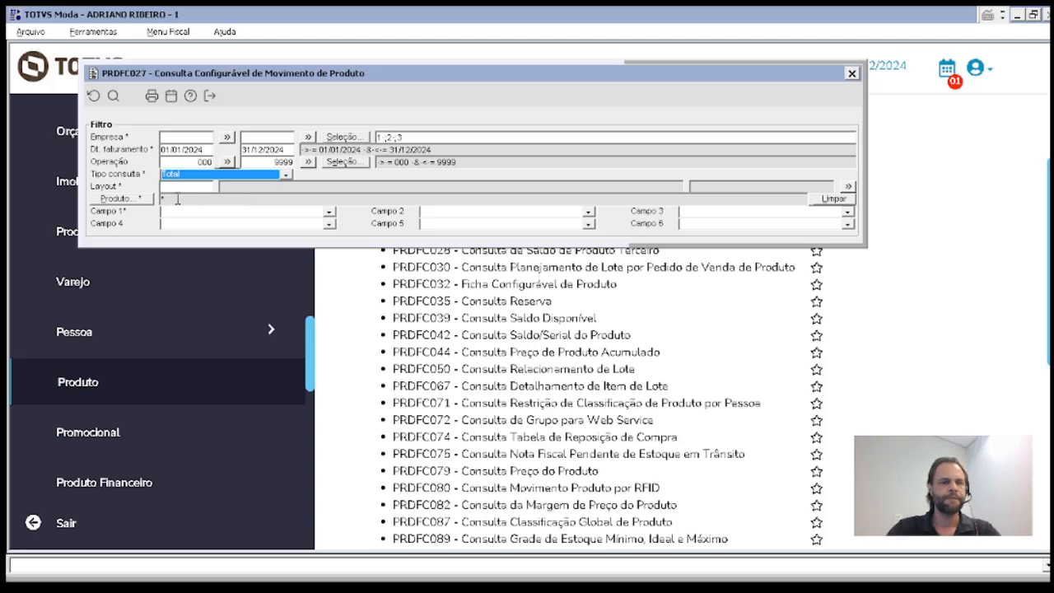
double_click(174, 188)
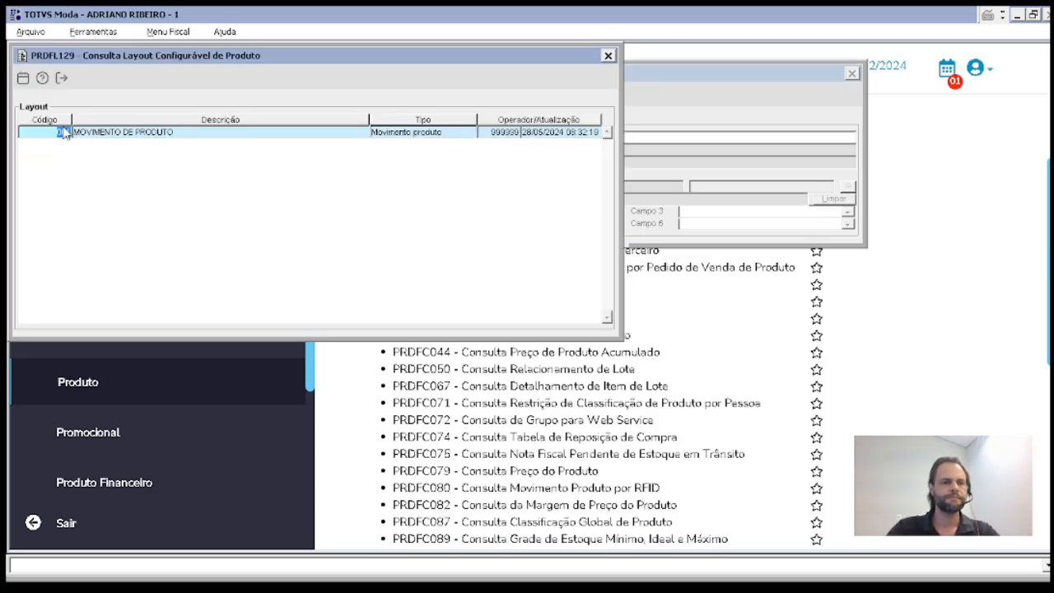
double_click(63, 133)
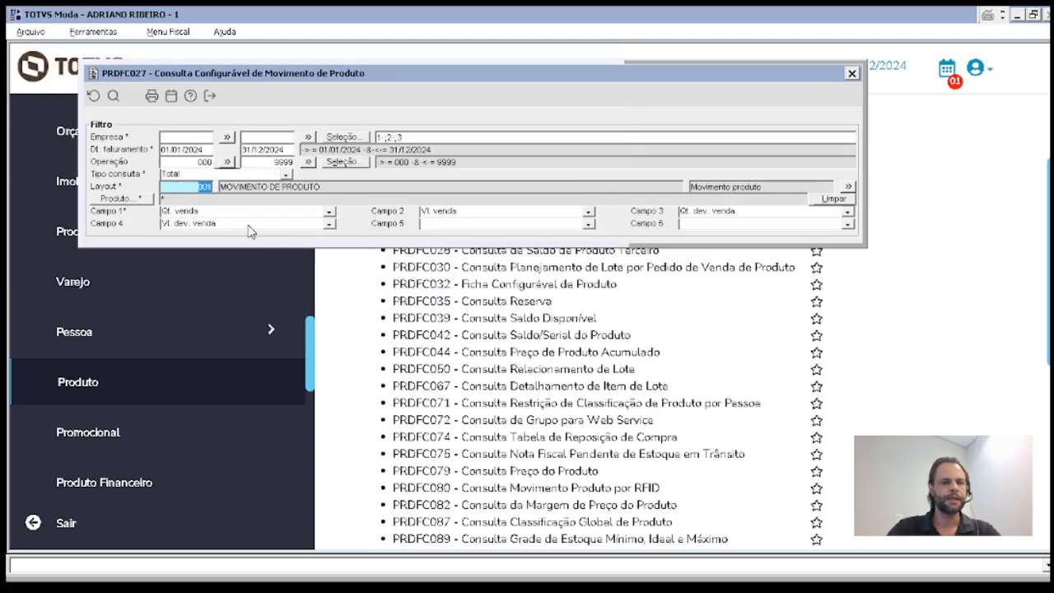
- Filter the query's products by the product type Produto acabado
left_click(114, 199)
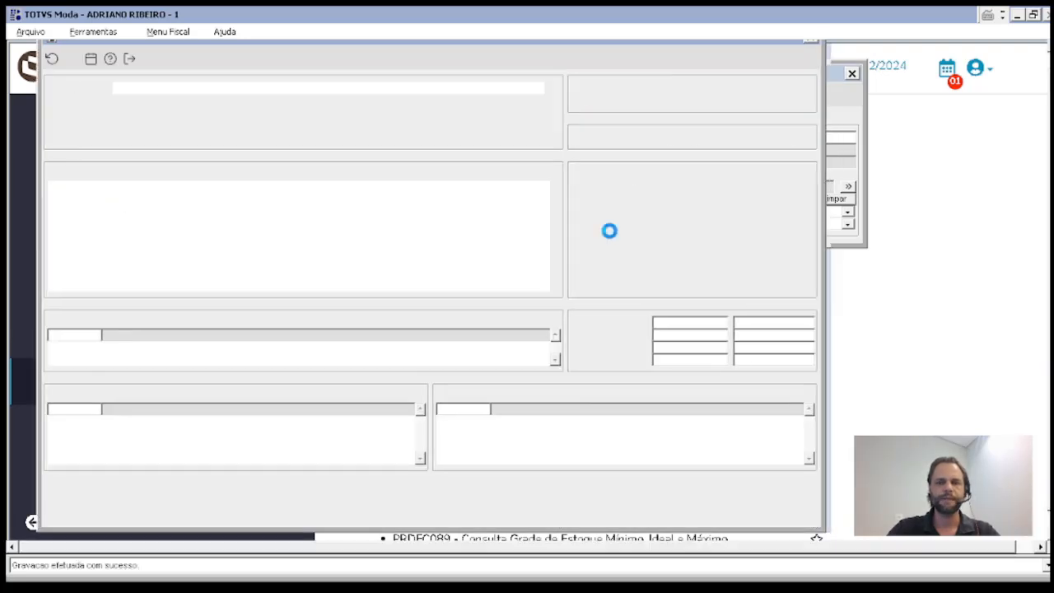
left_click(657, 175)
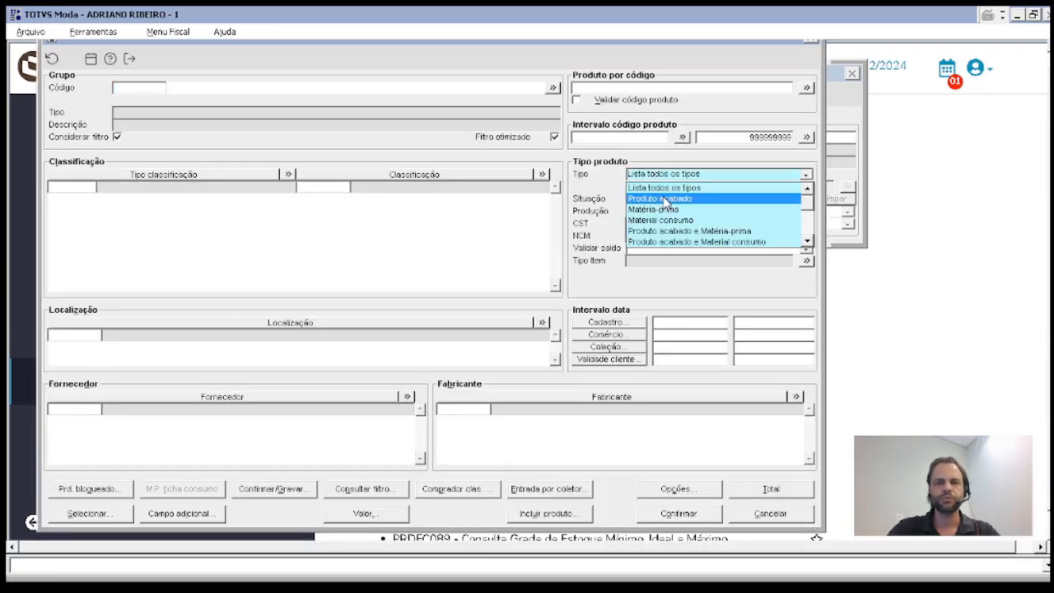
left_click(663, 199)
left_click(678, 513)
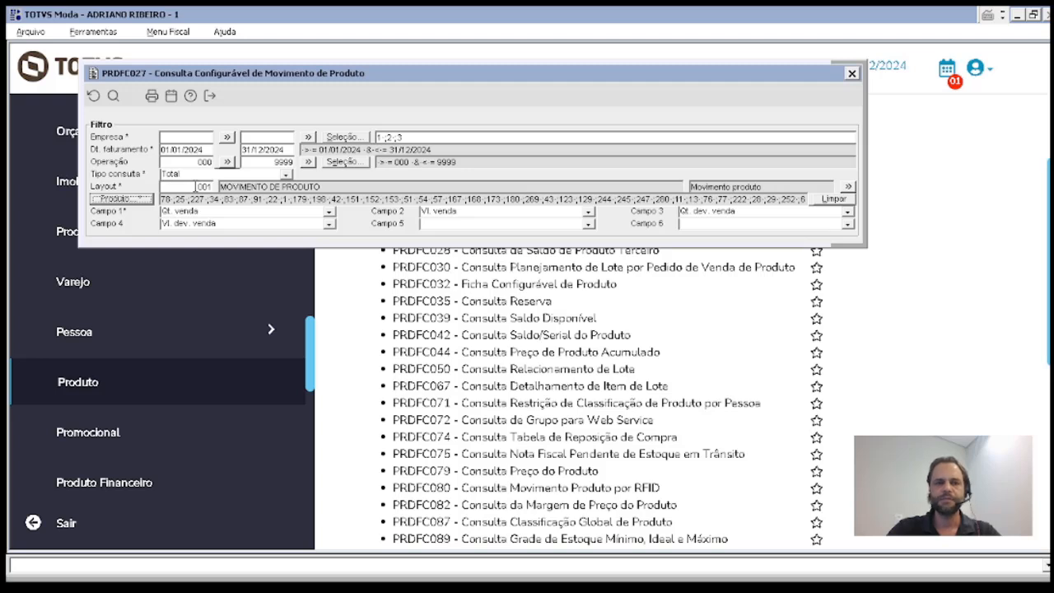
- Run the product movement query for the 2024 date range with Qt. venda as Campo 1
left_click(177, 211)
left_click(177, 220)
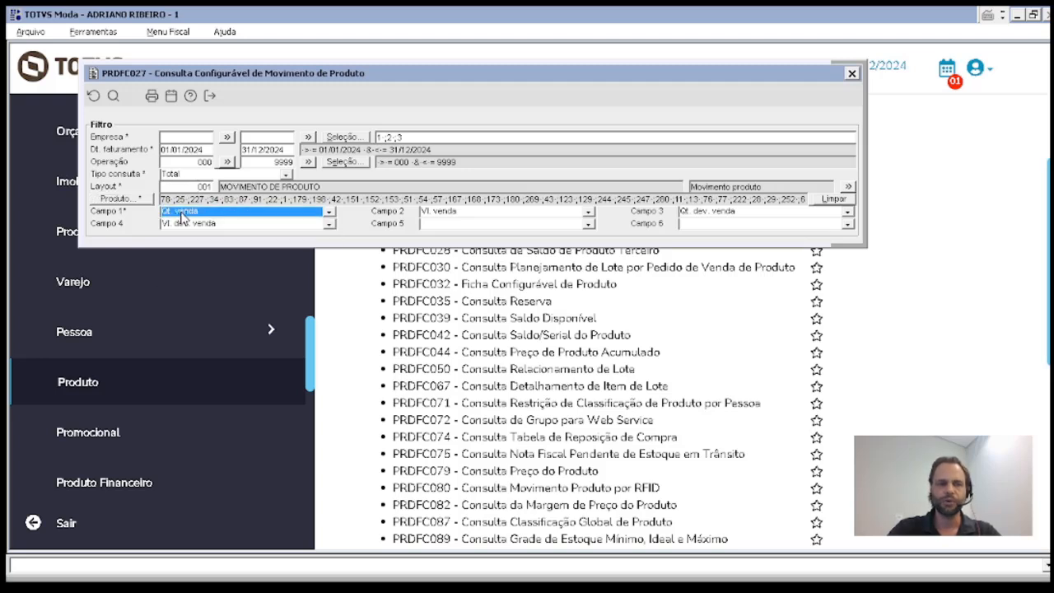
left_click(114, 95)
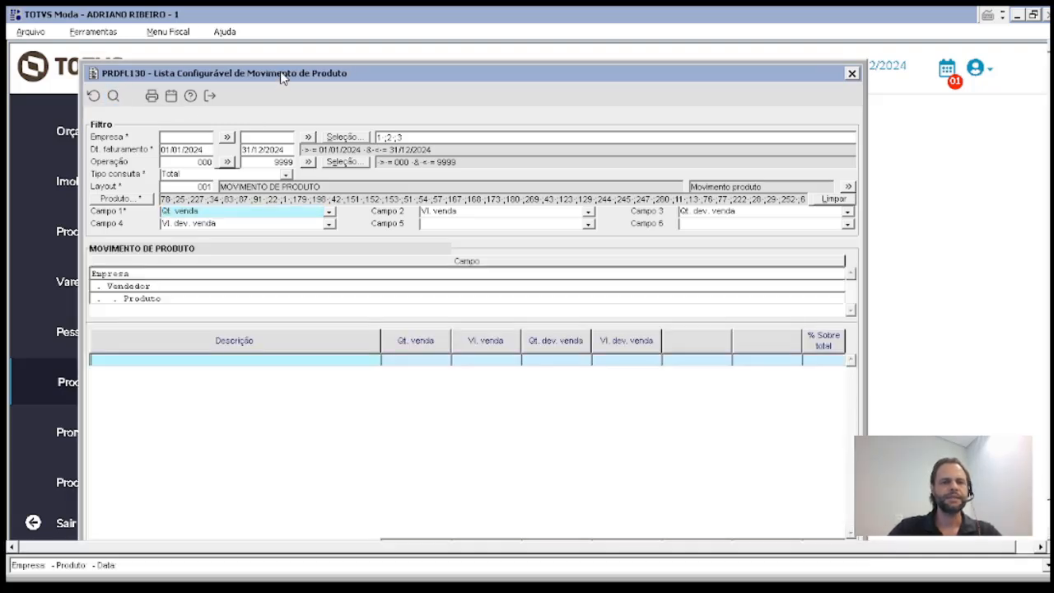
left_click_drag(281, 77, 277, 64)
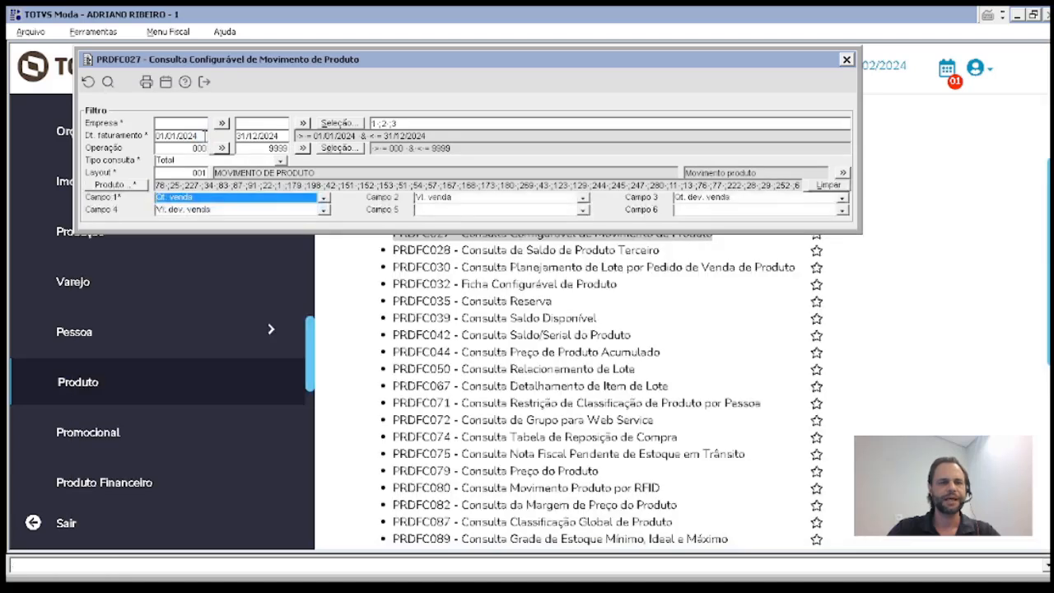
- Set the billing date range to 01/01/2022 through 28/02/2024 and run the movement query
left_click(204, 136)
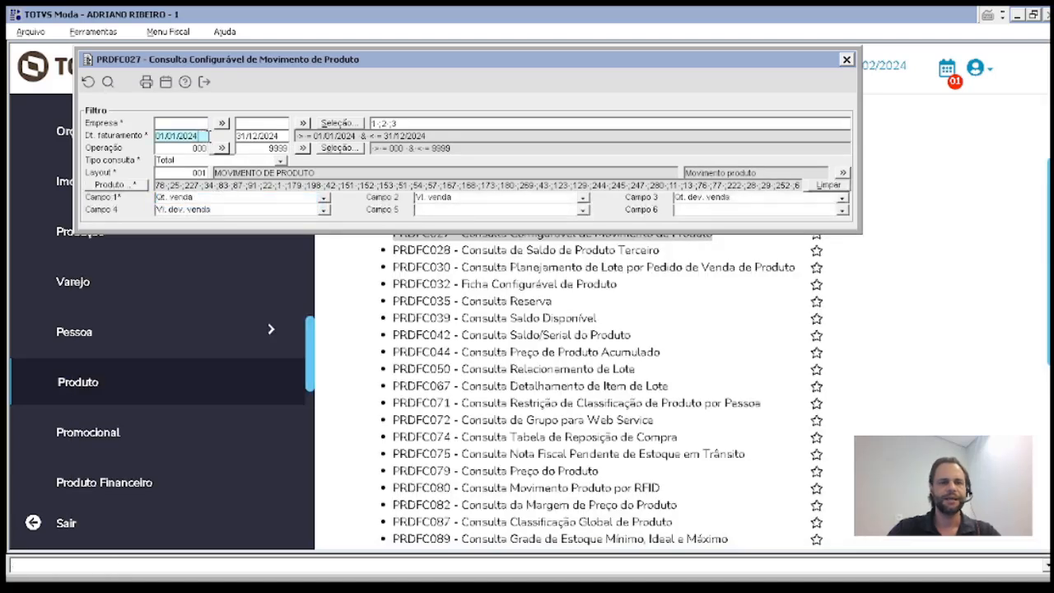
type("01/01/2022")
key("Tab")
type("28/02/2024")
key("Tab")
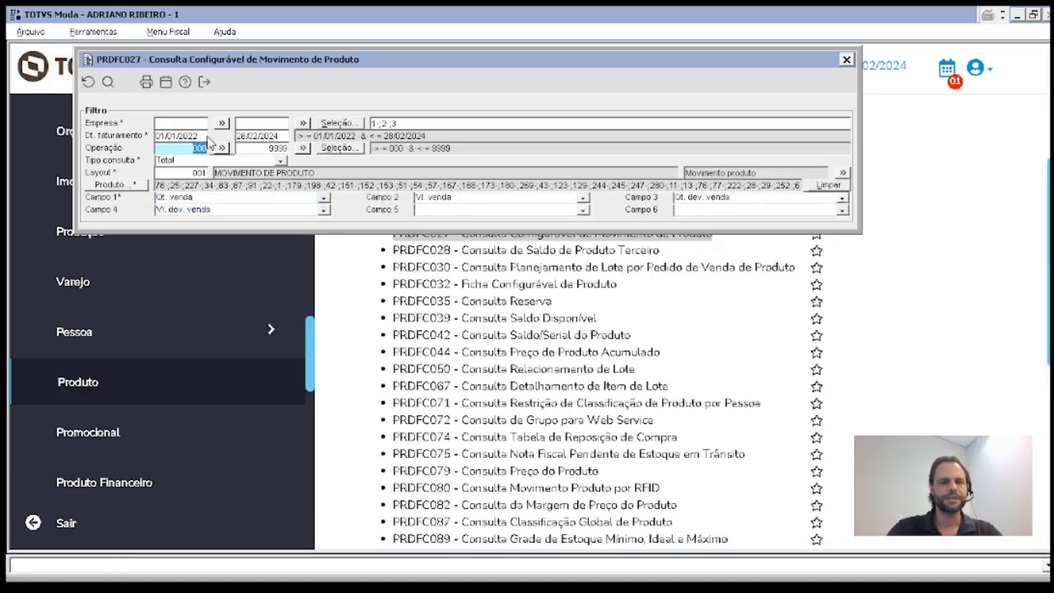
key("Tab")
key("F4")
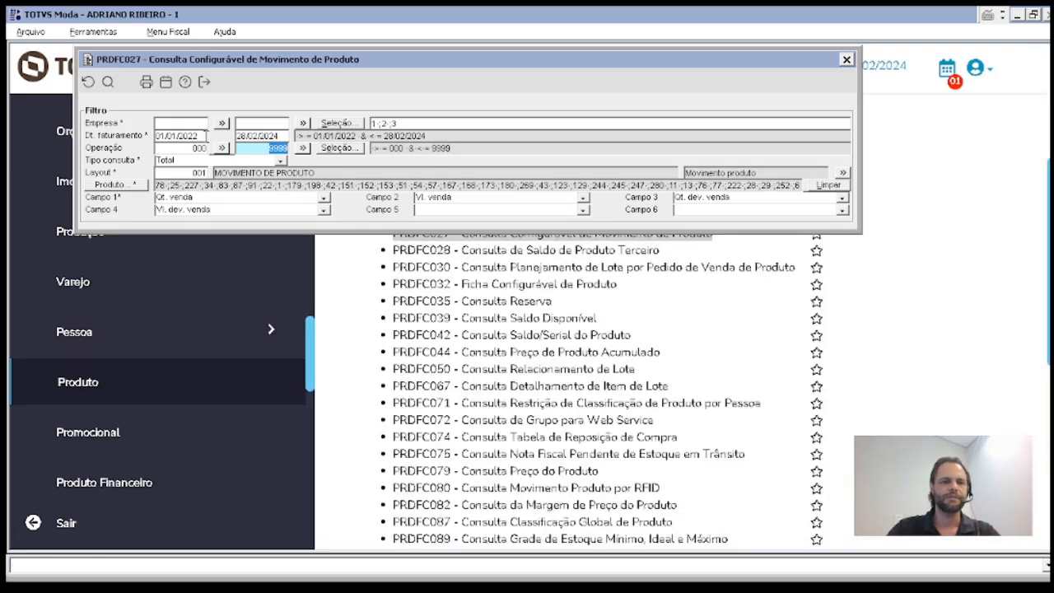
- Set the billing start date to 01/01/1900 and run the product movement query again
left_click(205, 136)
type("01/01")
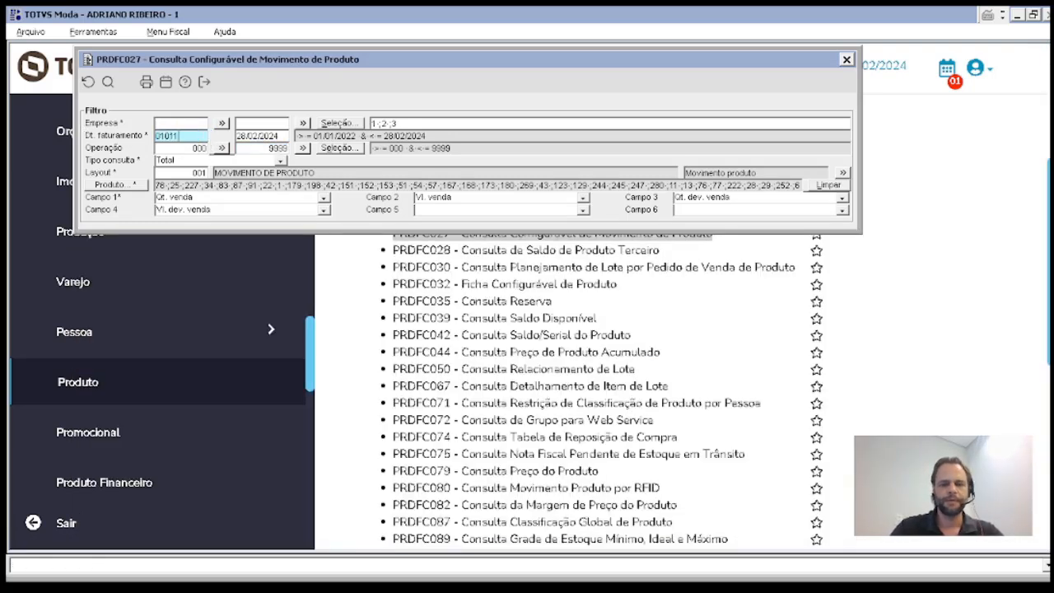
type("/1900")
key("Tab")
key("Tab")
key("Tab")
key("Tab")
key("Tab")
key("Tab")
key("Tab")
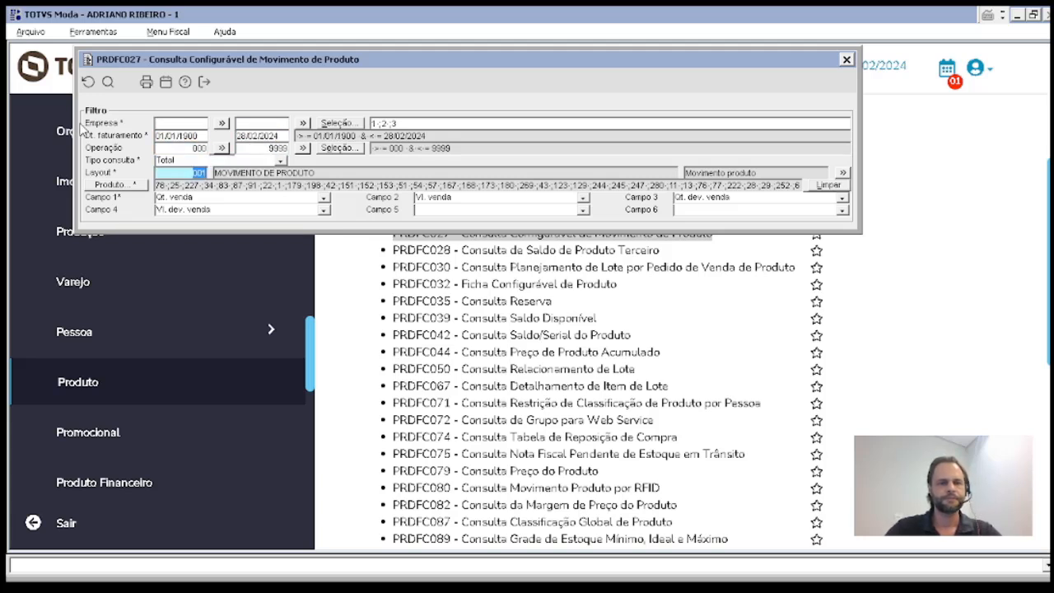
key("F4")
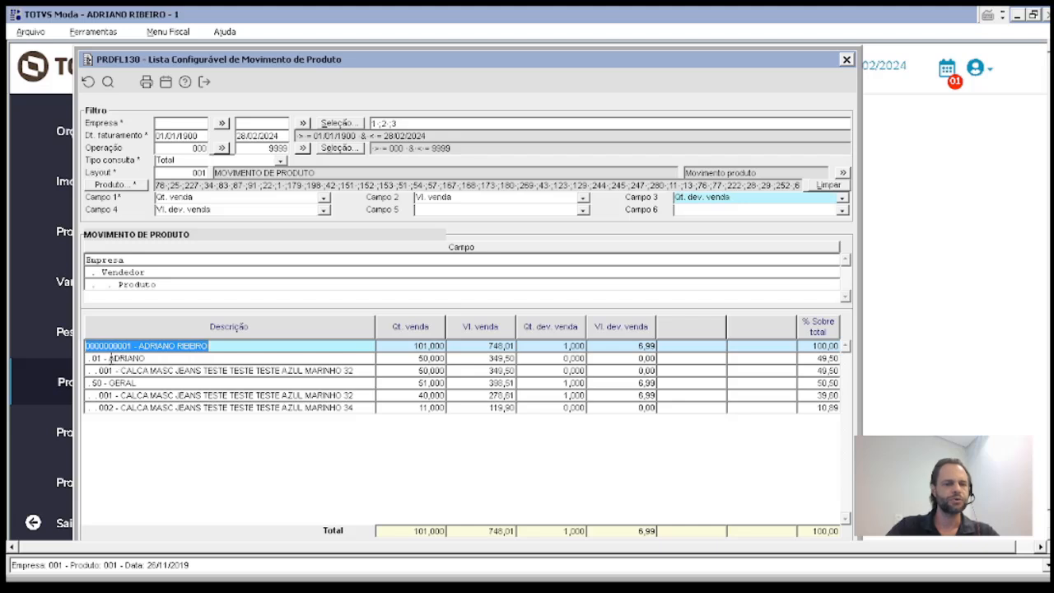
- Examine the result rows for the company, each seller and the products sold by each seller
left_click_drag(105, 347, 173, 341)
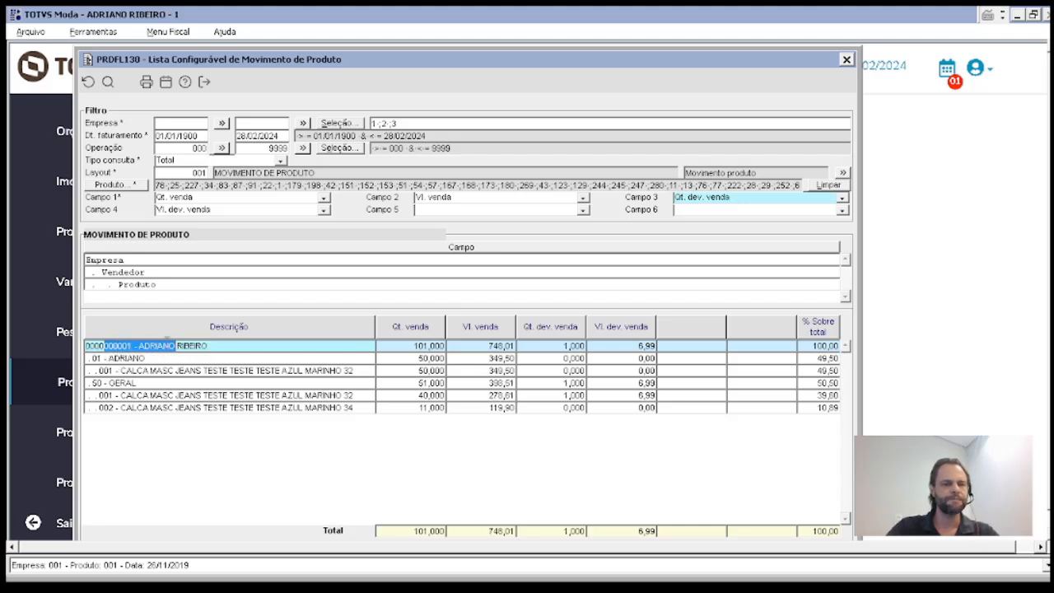
left_click(105, 281)
left_click_drag(94, 359, 161, 362)
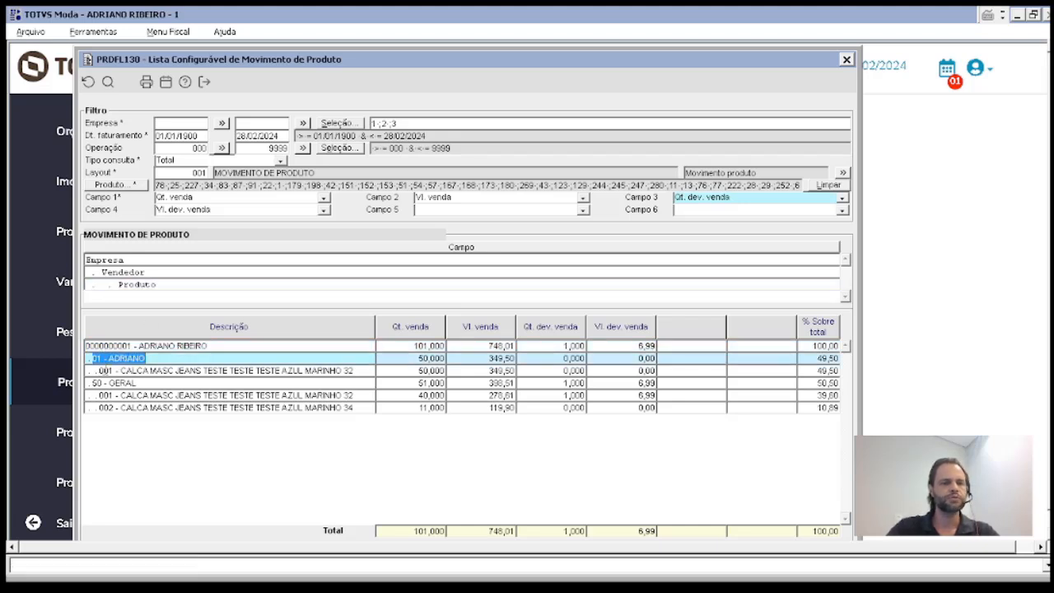
left_click_drag(99, 370, 195, 372)
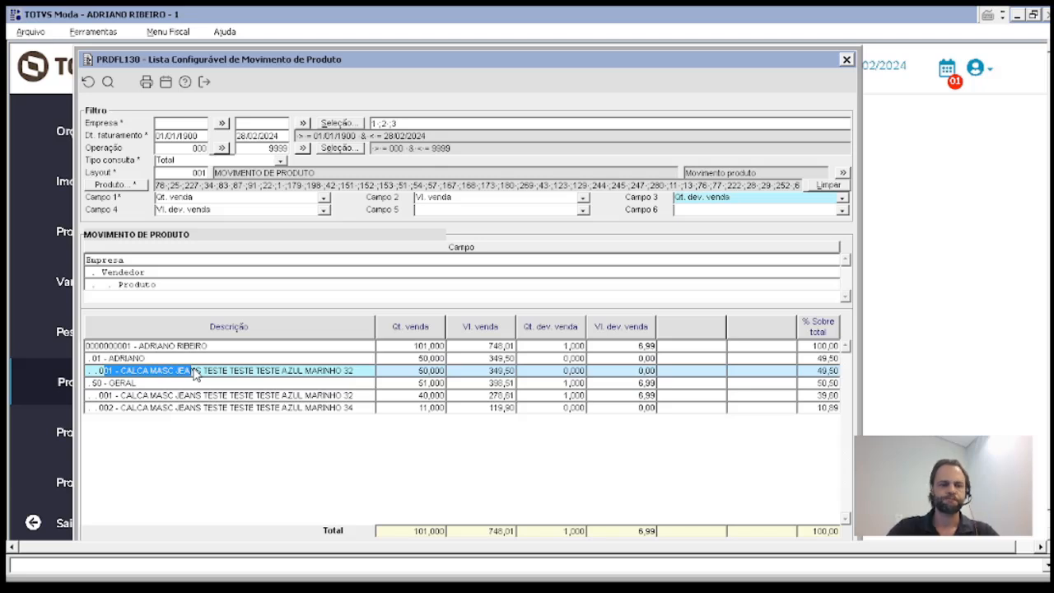
left_click(91, 383)
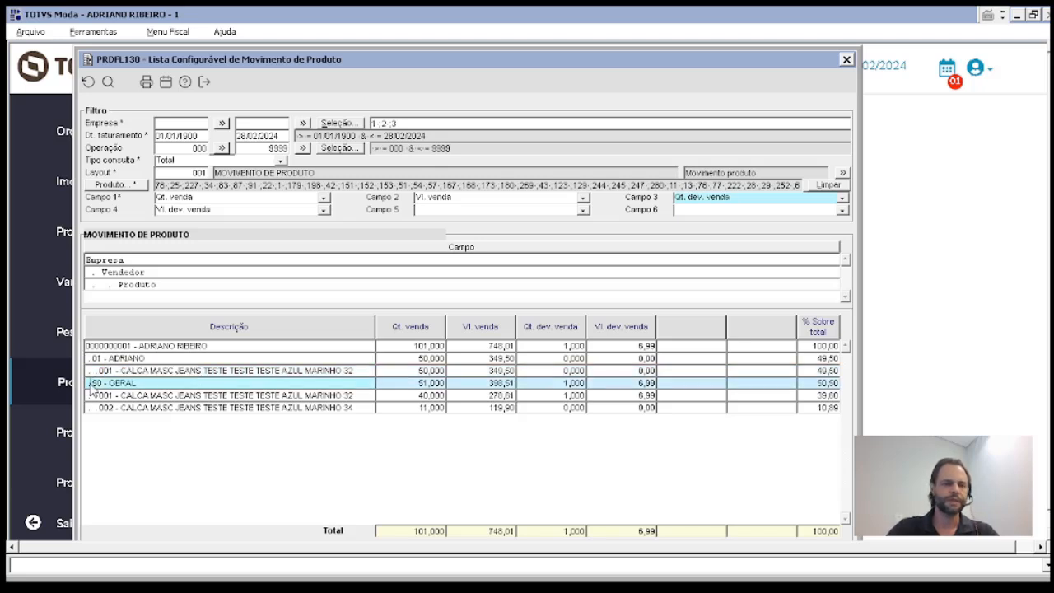
left_click(102, 346)
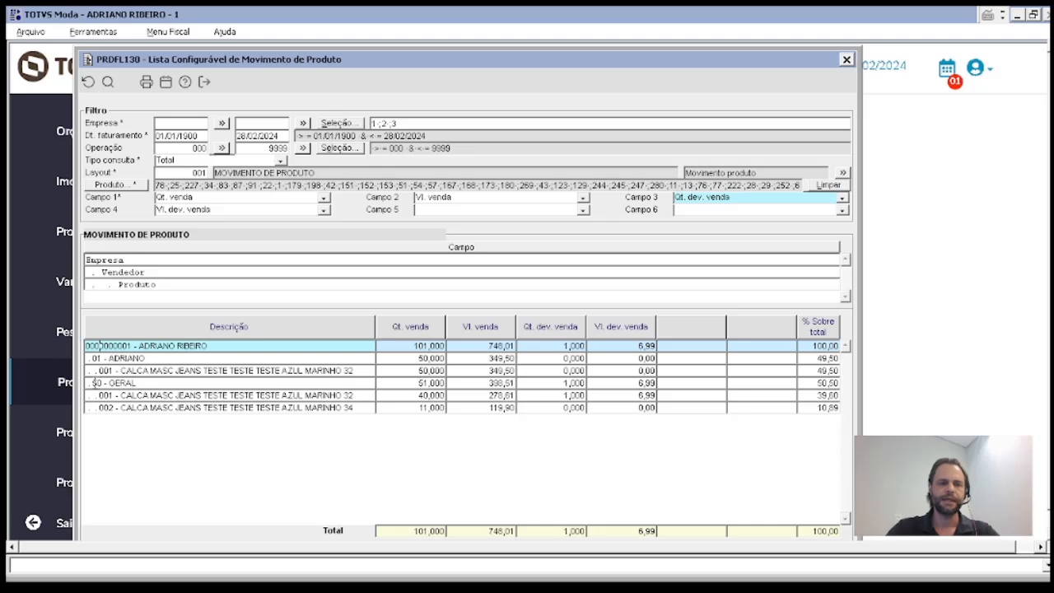
left_click_drag(92, 384, 135, 383)
left_click(141, 396)
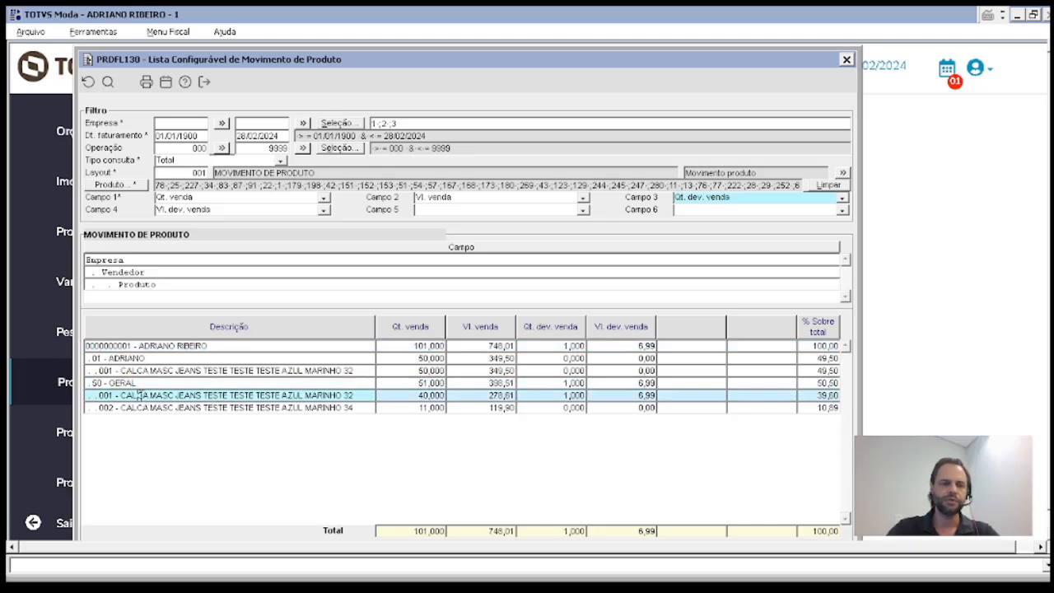
left_click(148, 408)
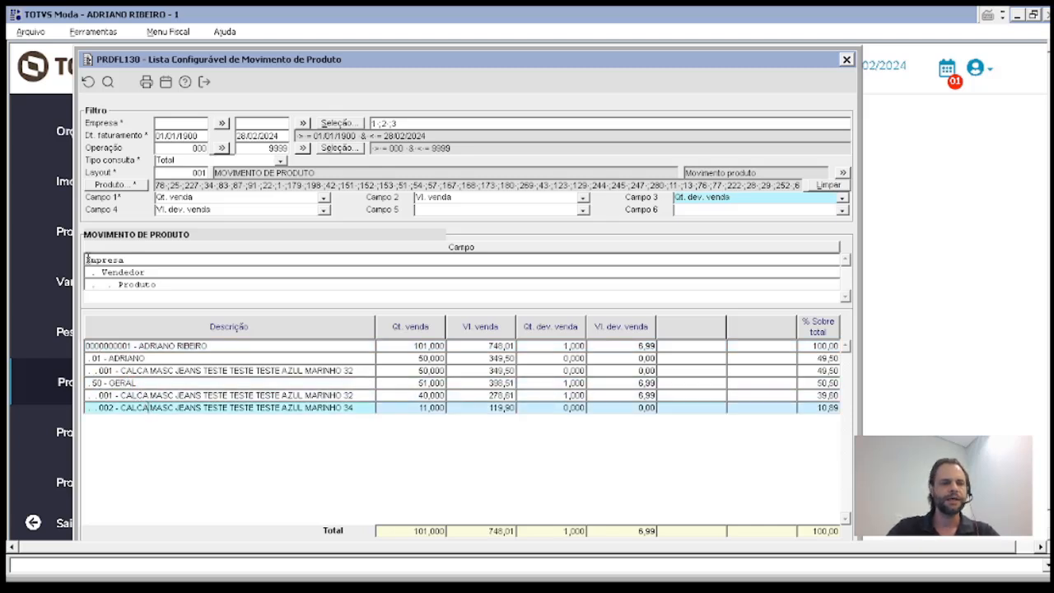
- Review the layout's grouping levels Empresa, Vendedor and Produto that structure the movement results
left_click(87, 260)
left_click(124, 273)
left_click(129, 285)
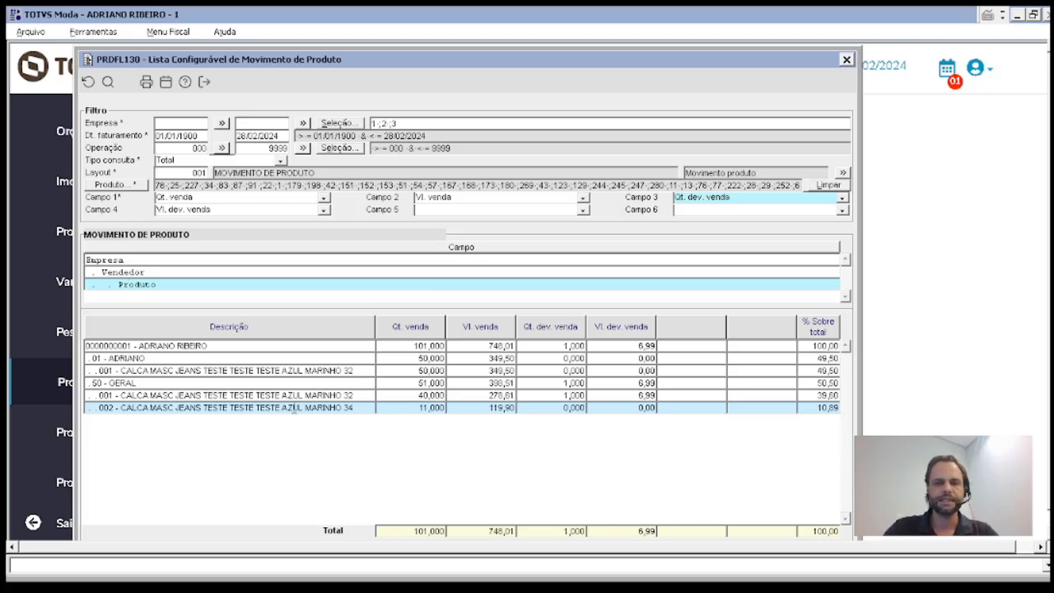
left_click(121, 260)
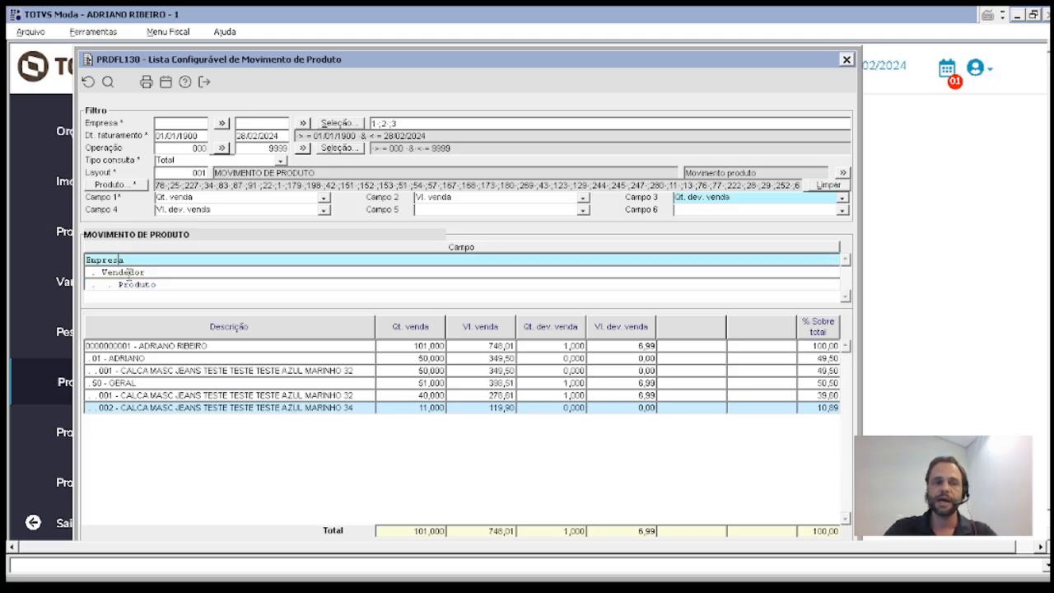
left_click(129, 272)
left_click(138, 285)
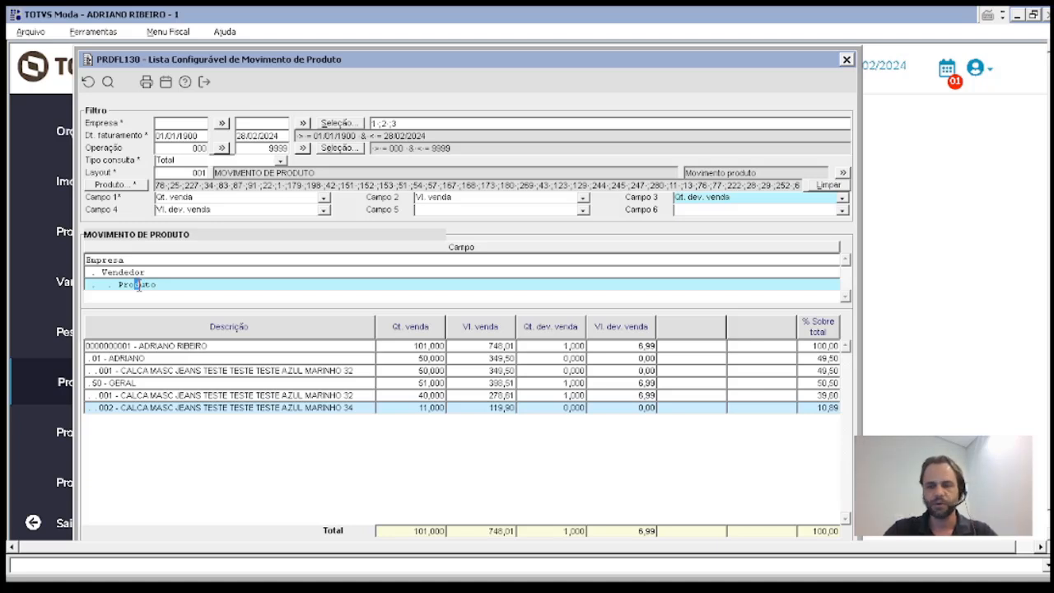
- Examine the Qt. venda, Vl. venda, Qt. dev. venda and Vl. dev. venda values in the first result row
left_click(407, 347)
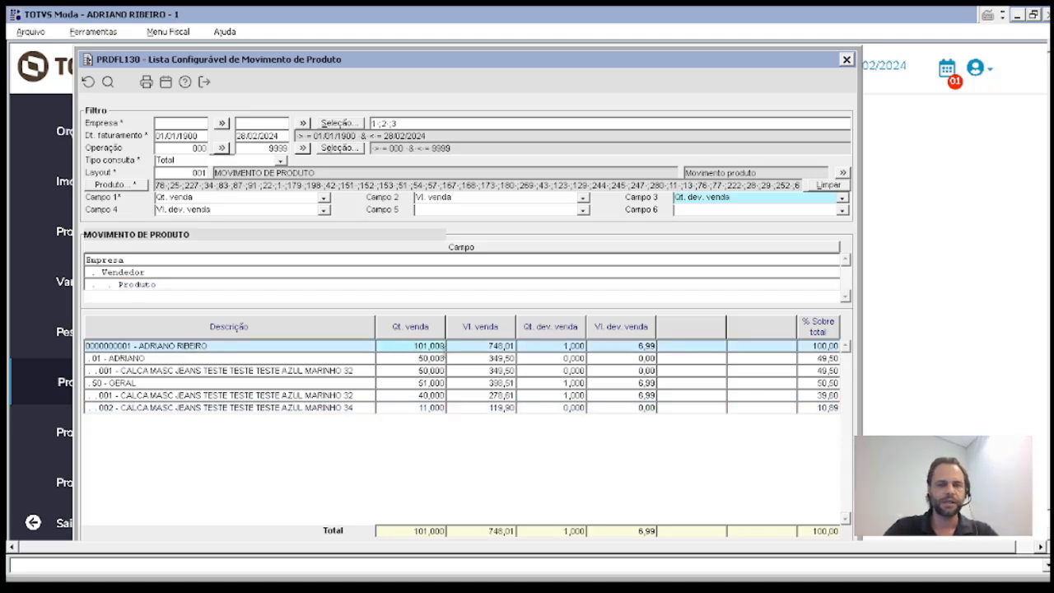
left_click(432, 346)
double_click(500, 345)
double_click(550, 345)
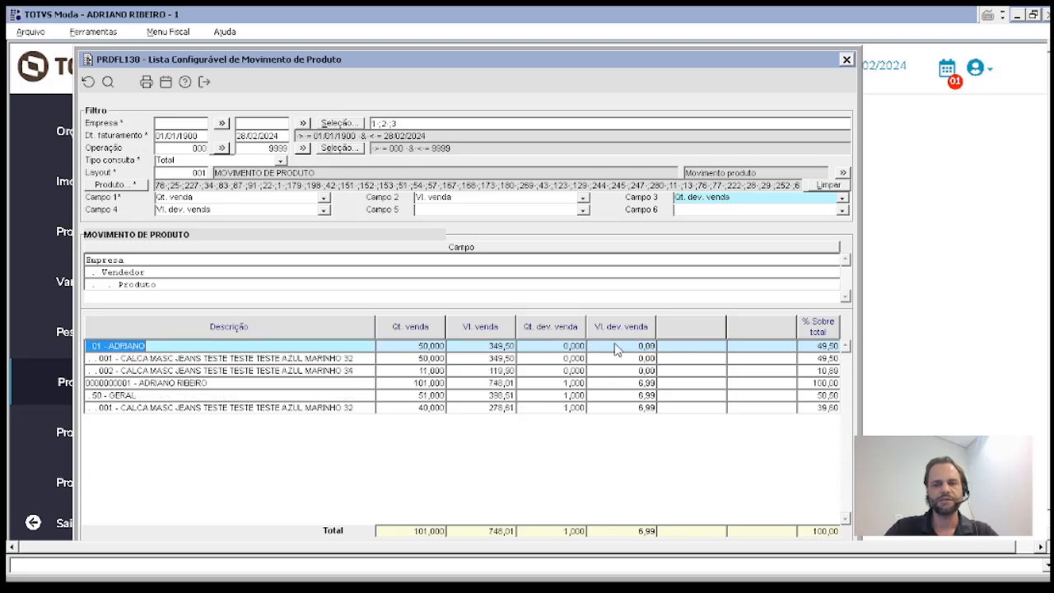
double_click(647, 345)
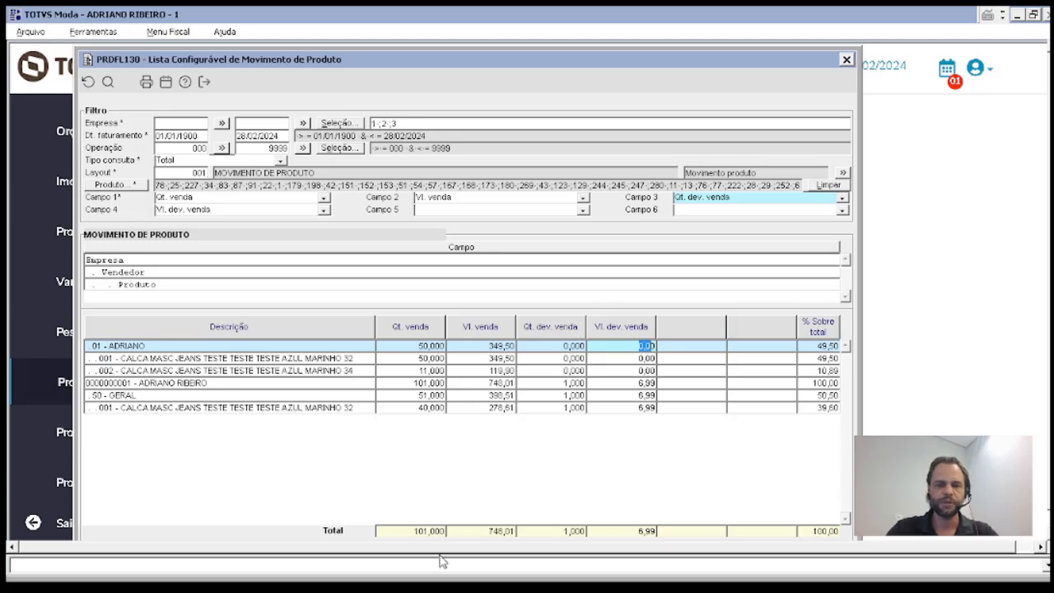
- Check the total Qt. venda and the product 002 row, and view the movement report's print settings without printing
double_click(416, 530)
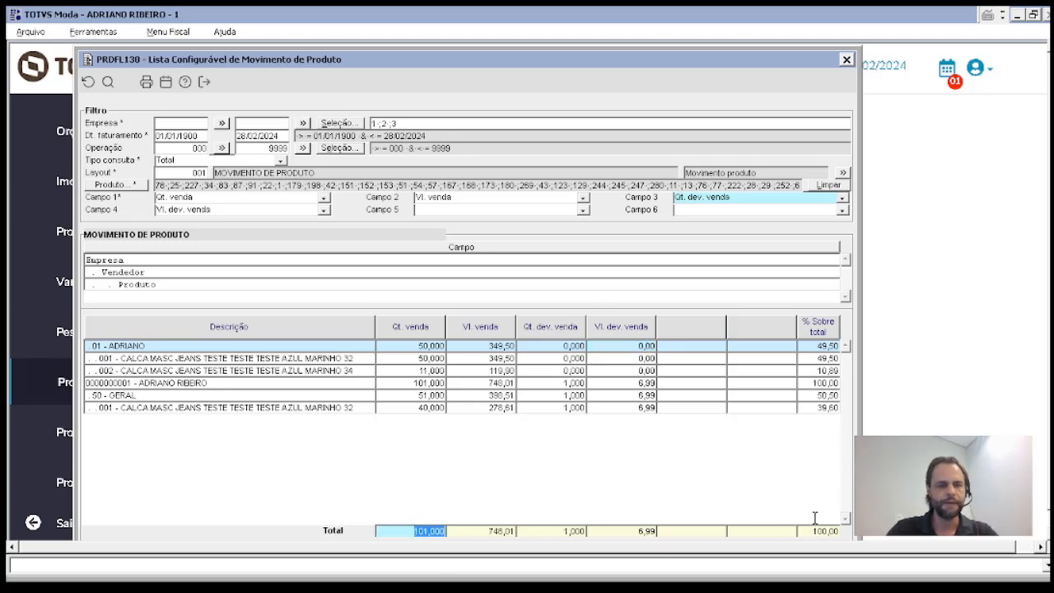
left_click(163, 371)
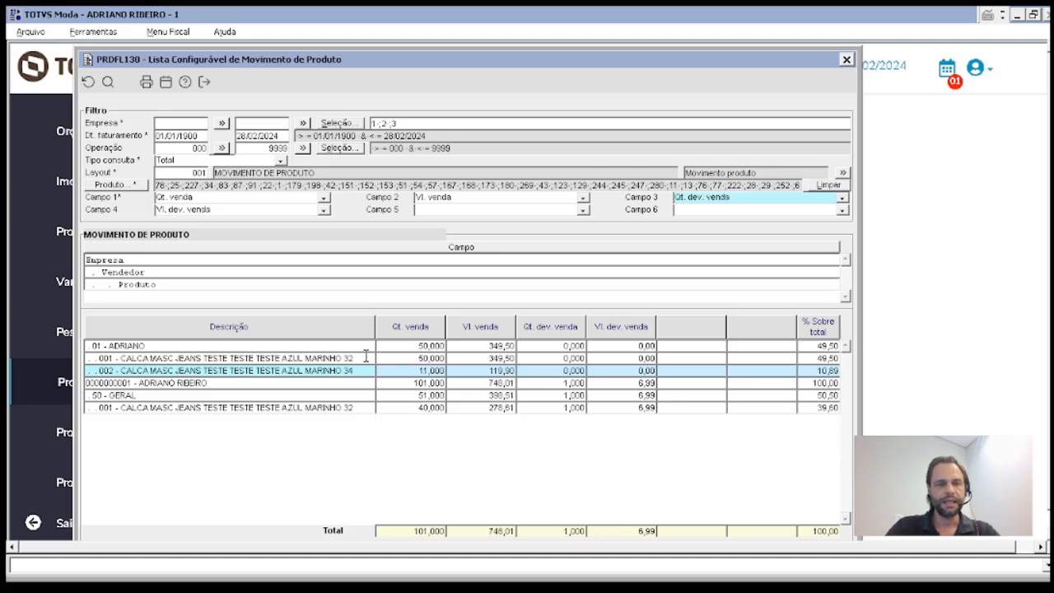
left_click(146, 83)
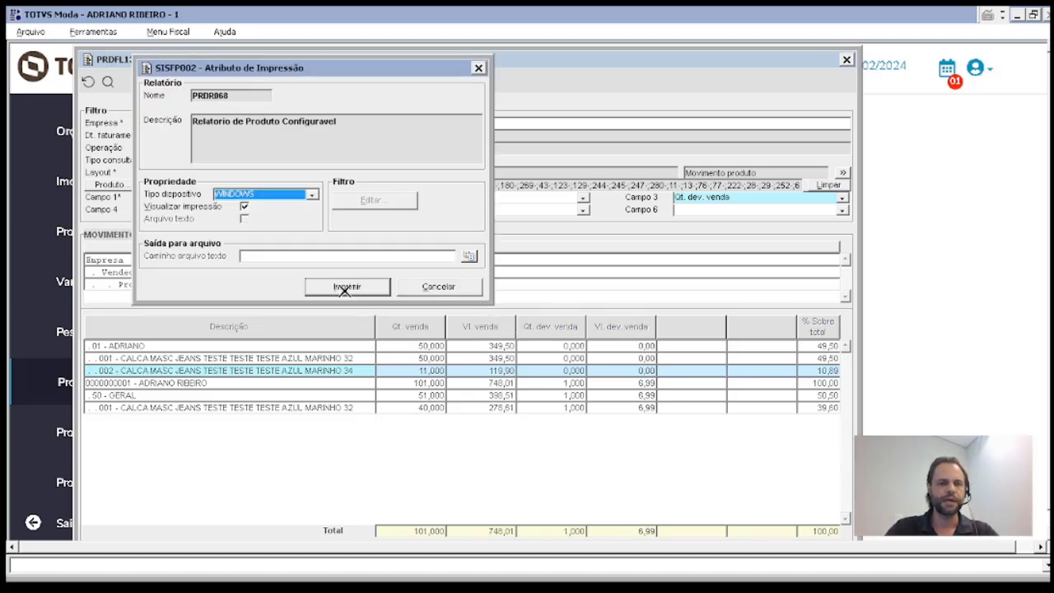
left_click(441, 287)
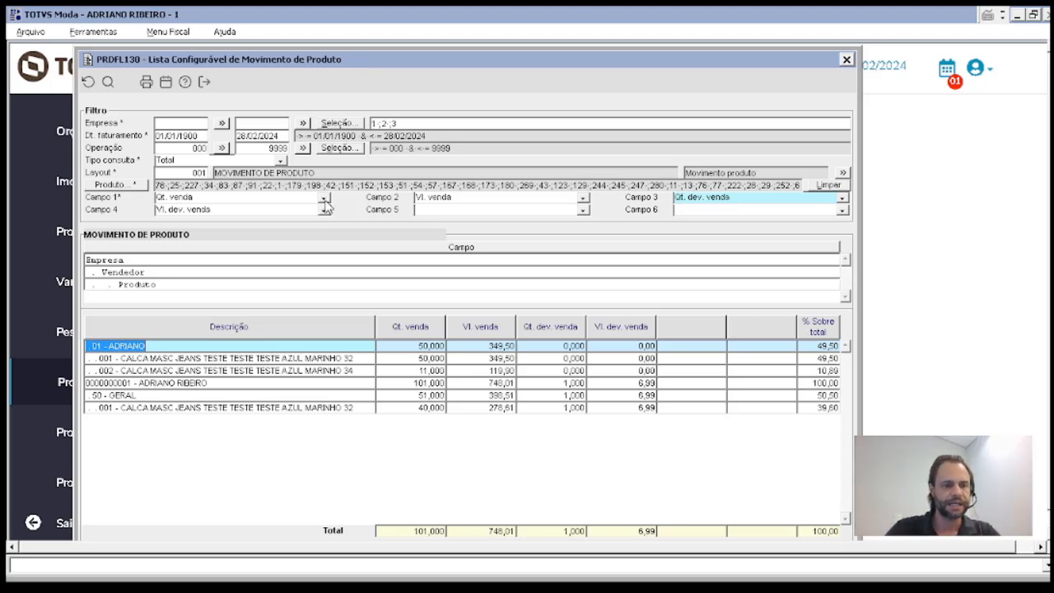
- Examine the company row and the description of seller 01 in the movement results
left_click(219, 384)
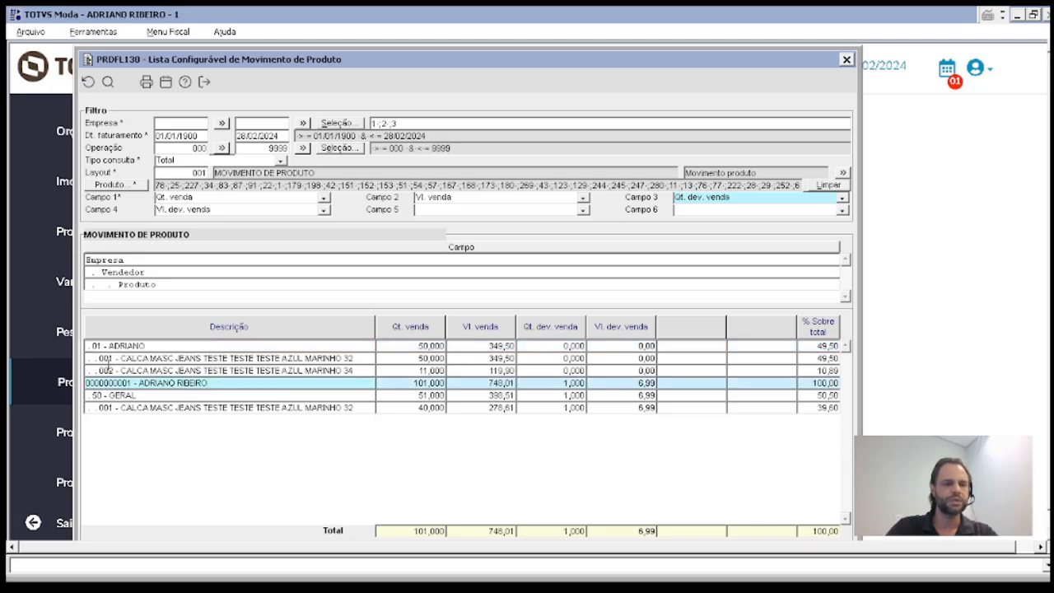
left_click(88, 345)
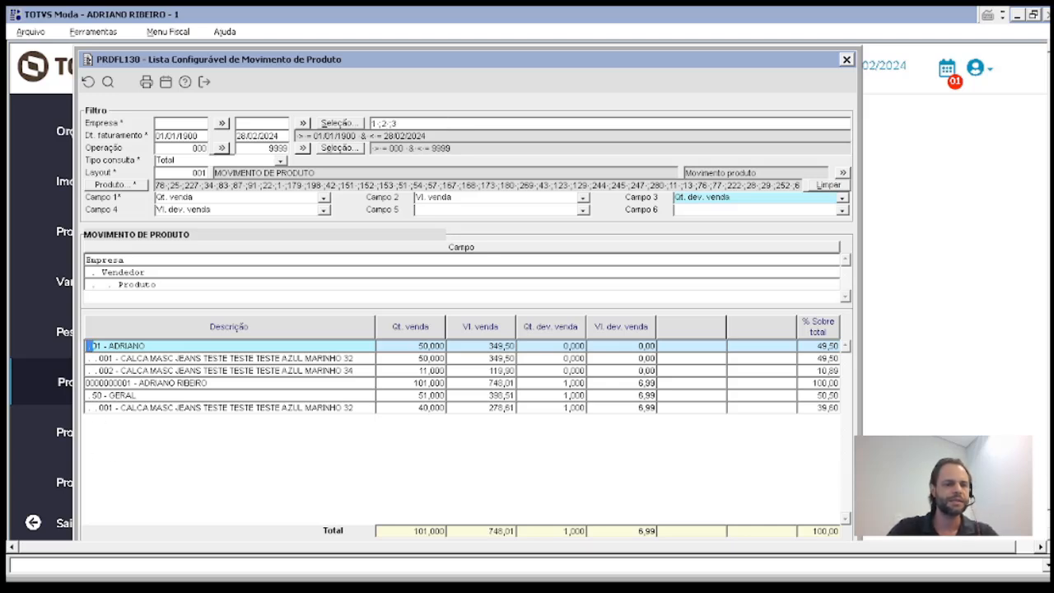
left_click_drag(89, 346, 143, 341)
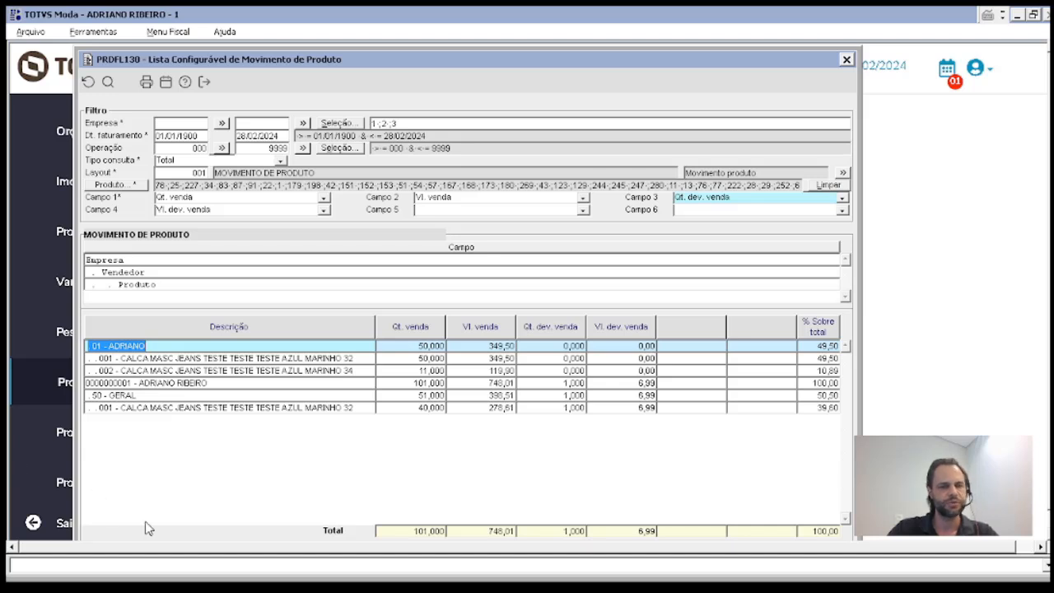